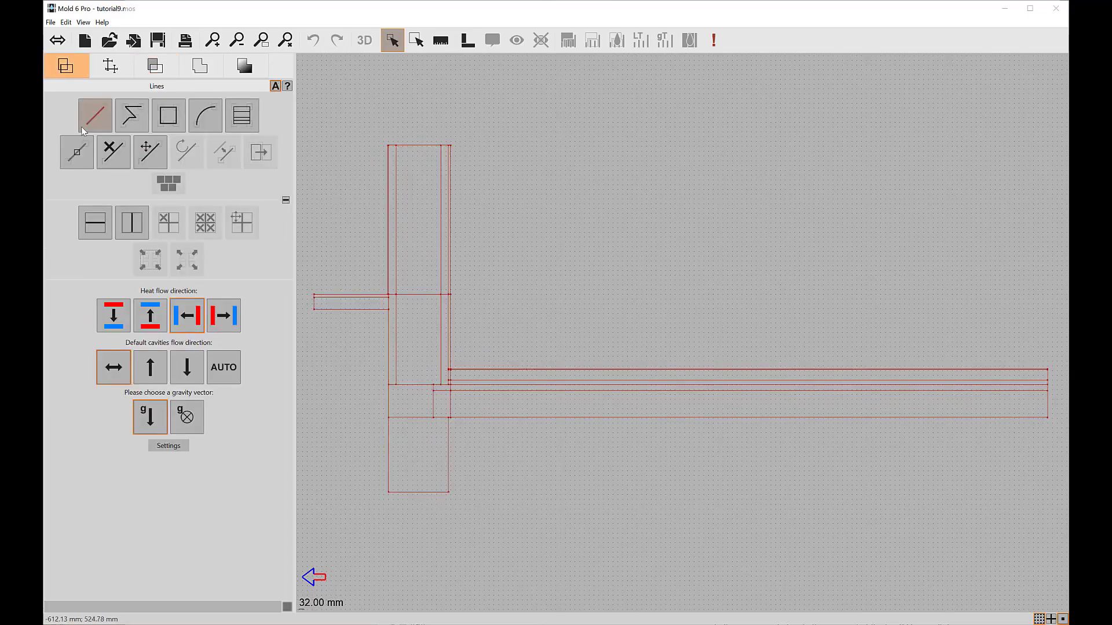
Draw a 2000 mm vertical line downward from the lower corner at the free end of the floor slab.
left_click(95, 116)
scroll(852, 423, "down", 1)
scroll(869, 429, "down", 1)
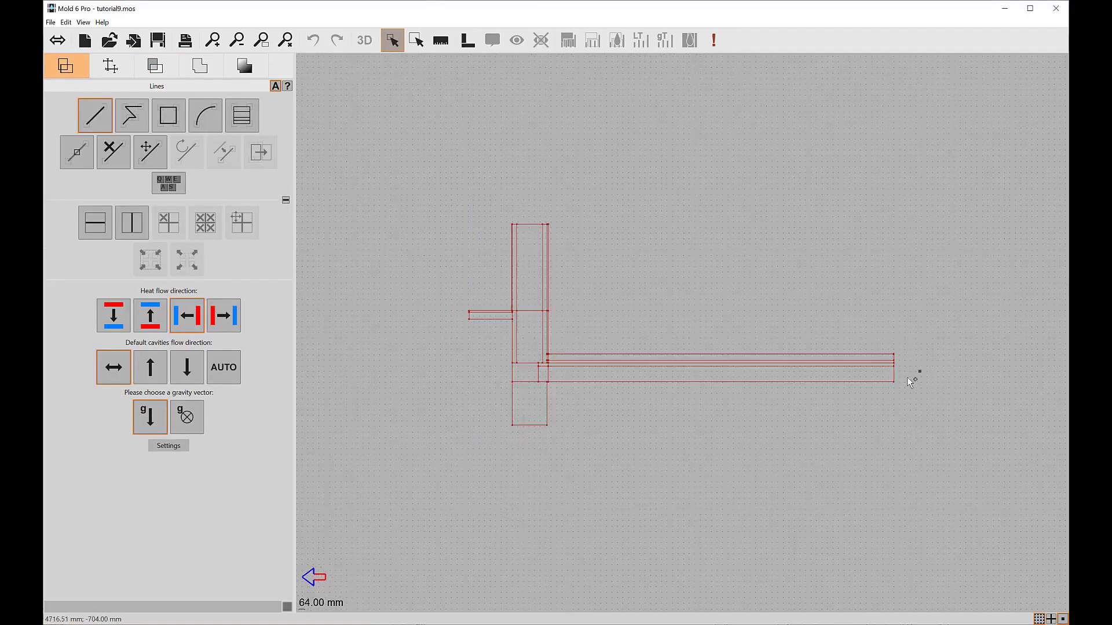
left_click(893, 380)
left_click(892, 495)
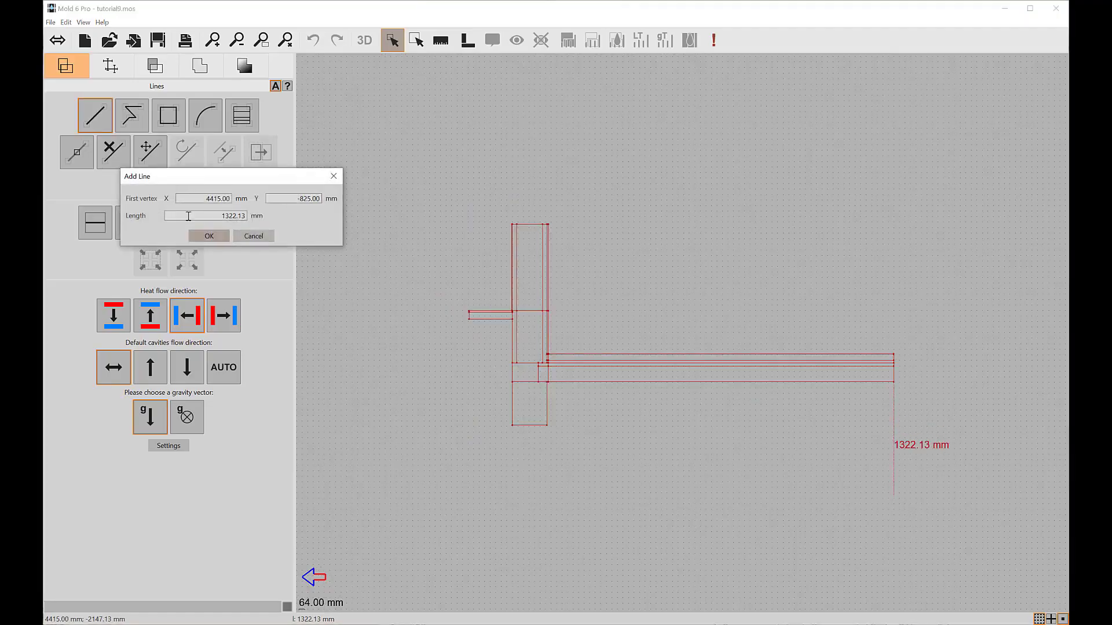
left_click_drag(198, 215, 244, 215)
key("BackSpace")
left_click(197, 237)
Draw a 20000 mm horizontal line outward from the wall's outer face at the level of the pavement's top surface.
scroll(627, 374, "down", 3)
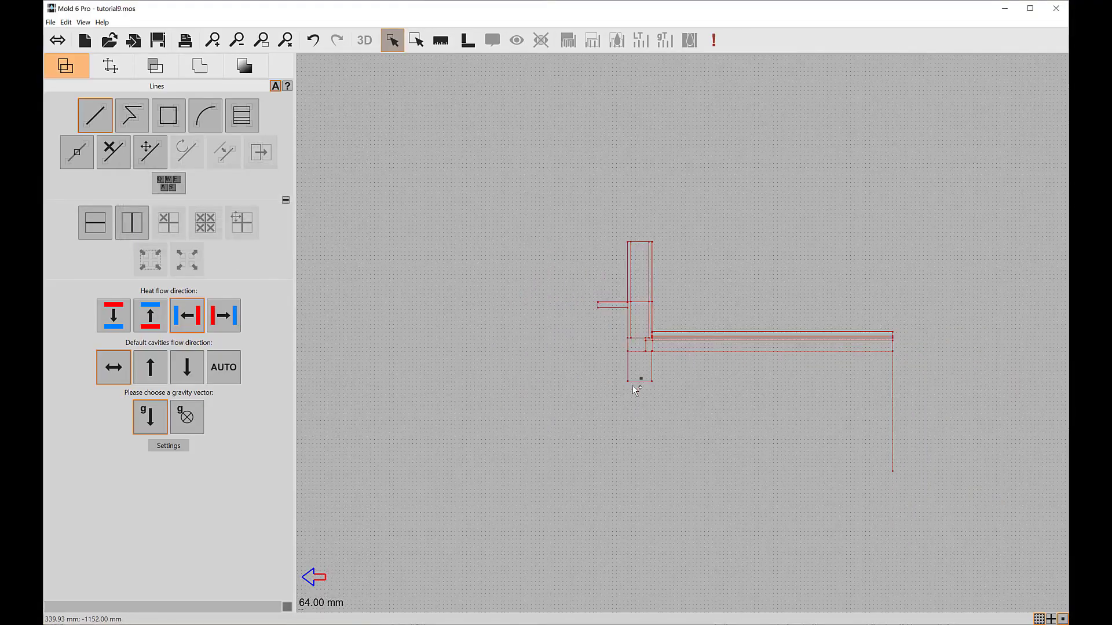
scroll(582, 286, "up", 5)
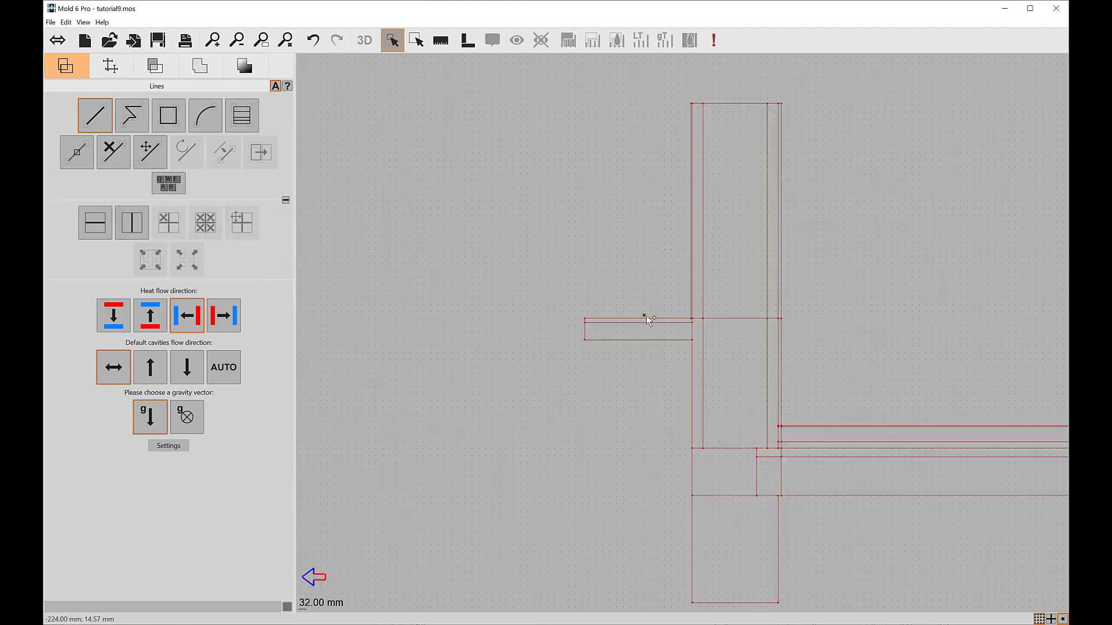
scroll(679, 325, "up", 1)
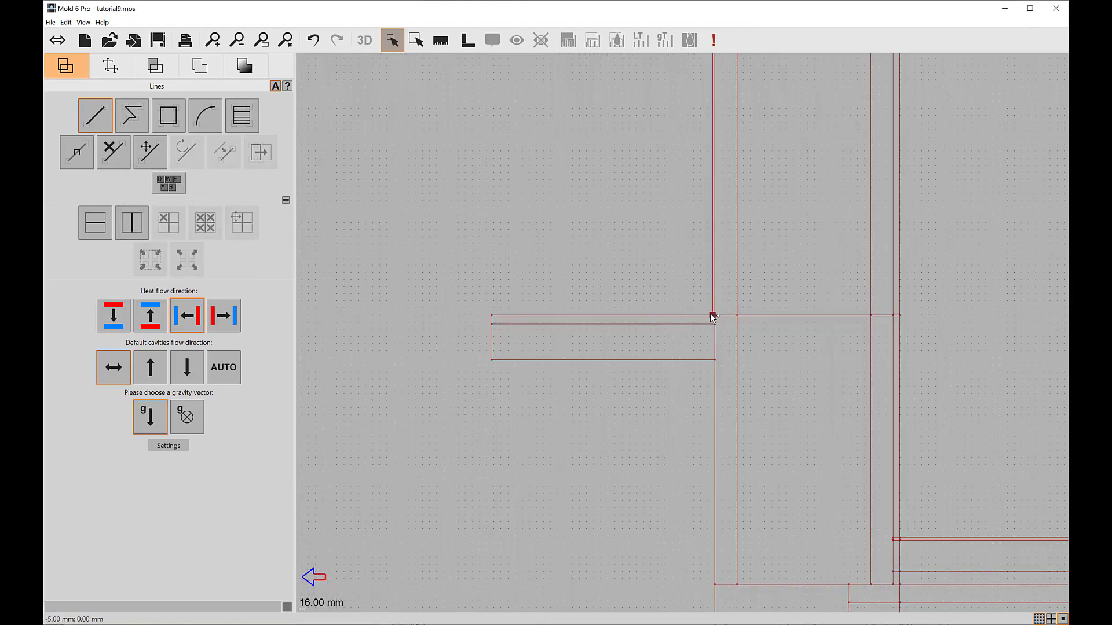
left_click(710, 314)
scroll(530, 336, "down", 4)
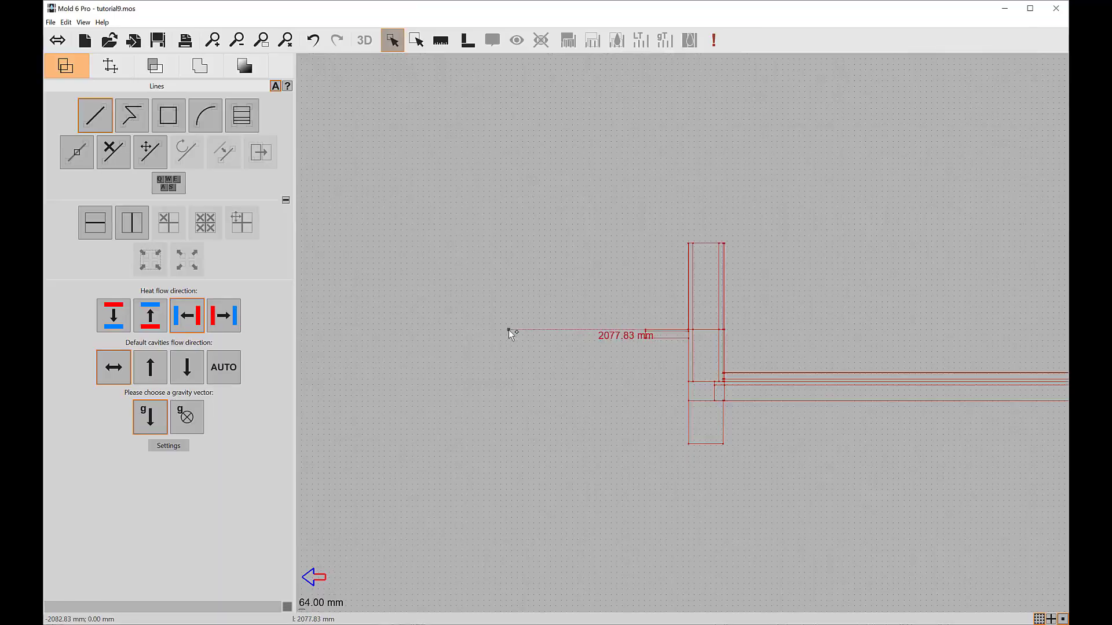
left_click(508, 329)
left_click_drag(201, 216, 263, 217)
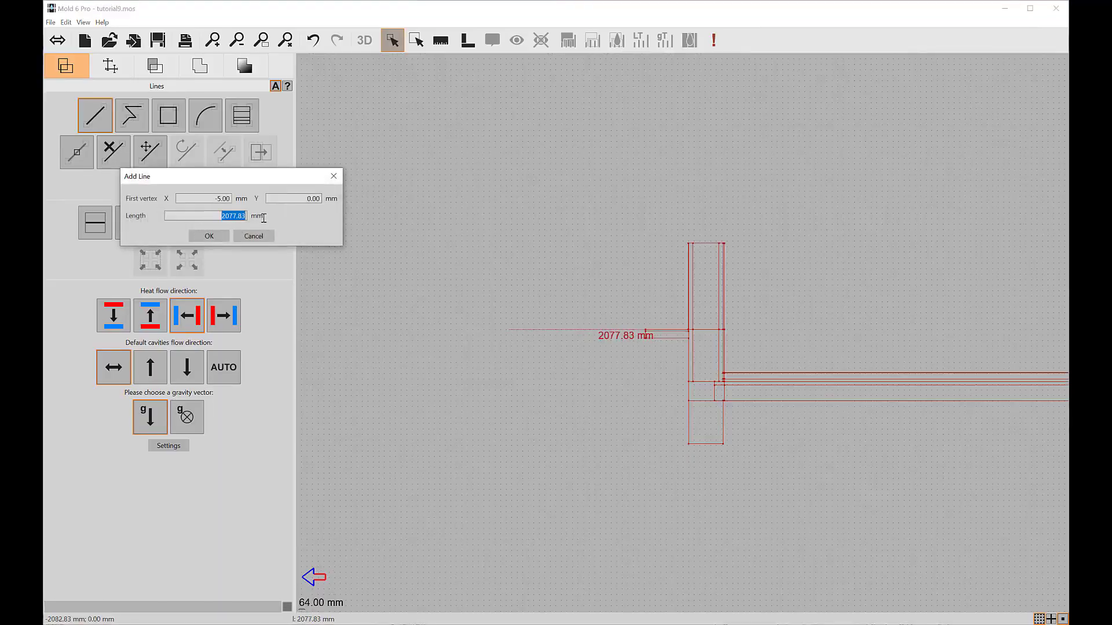
type("20000")
left_click(217, 232)
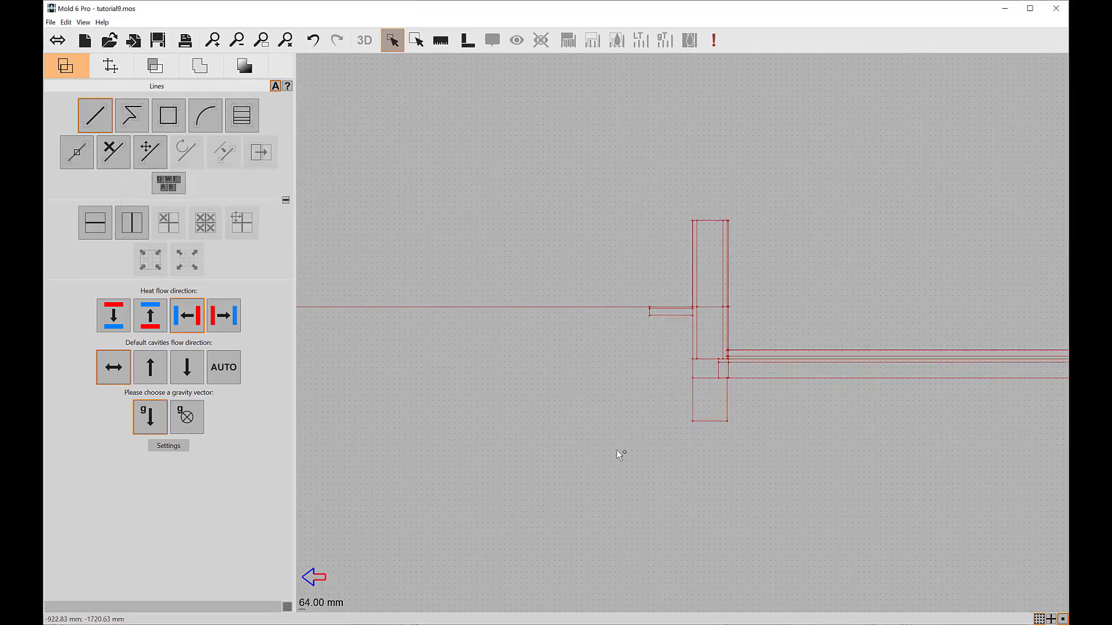
Close the ground outline with a 2825 mm vertical line at its outer end and a 24420 mm horizontal line along the bottom.
scroll(616, 446, "down", 4)
left_click(100, 121)
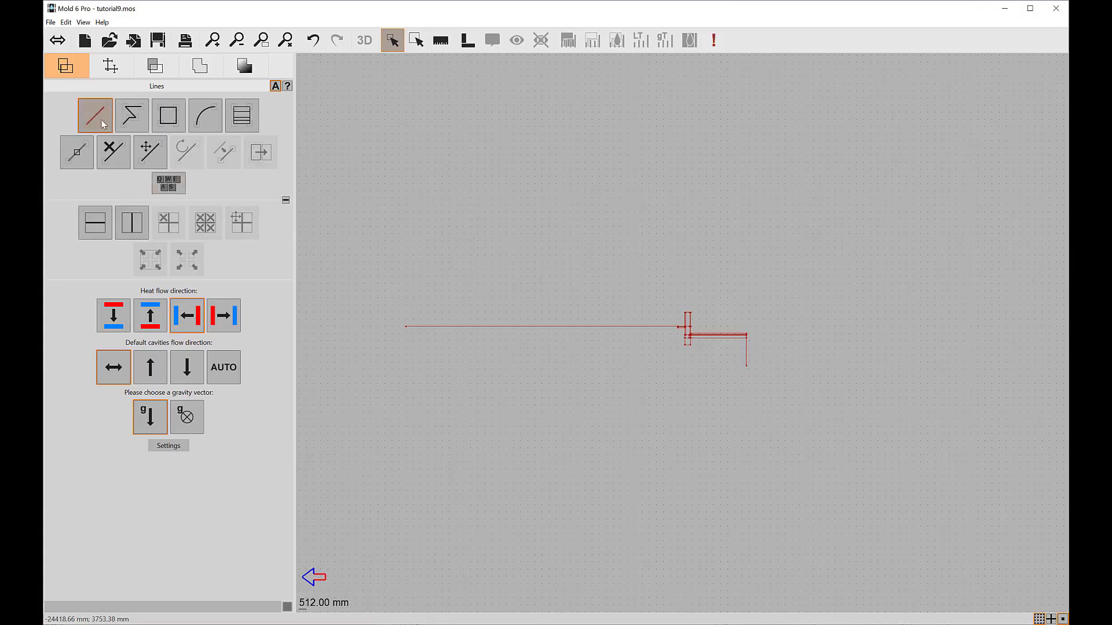
left_click(405, 327)
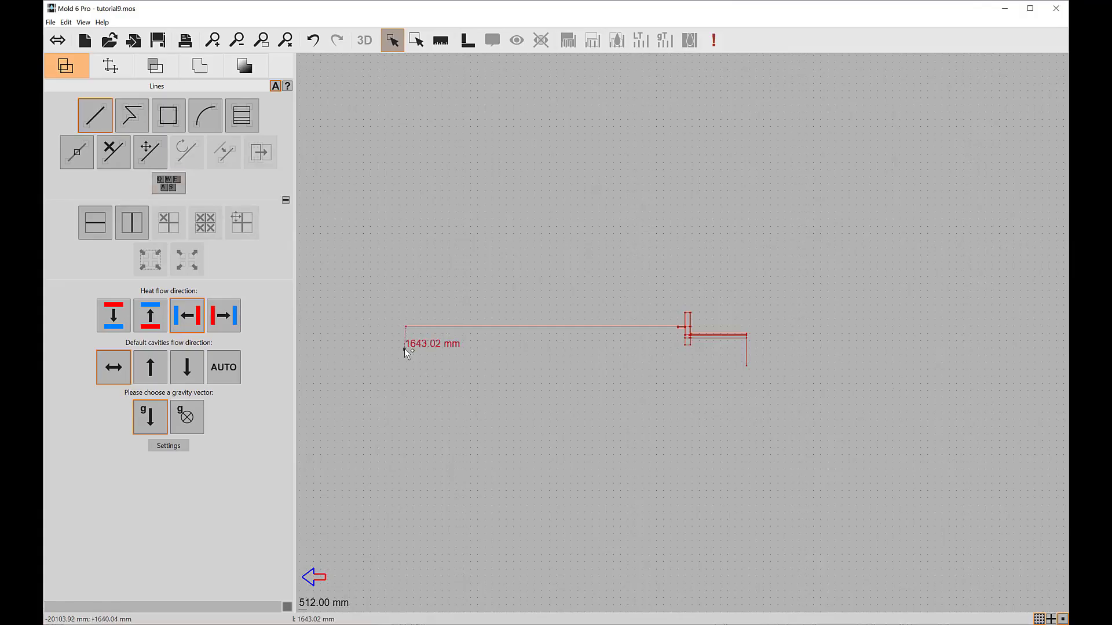
left_click(746, 364)
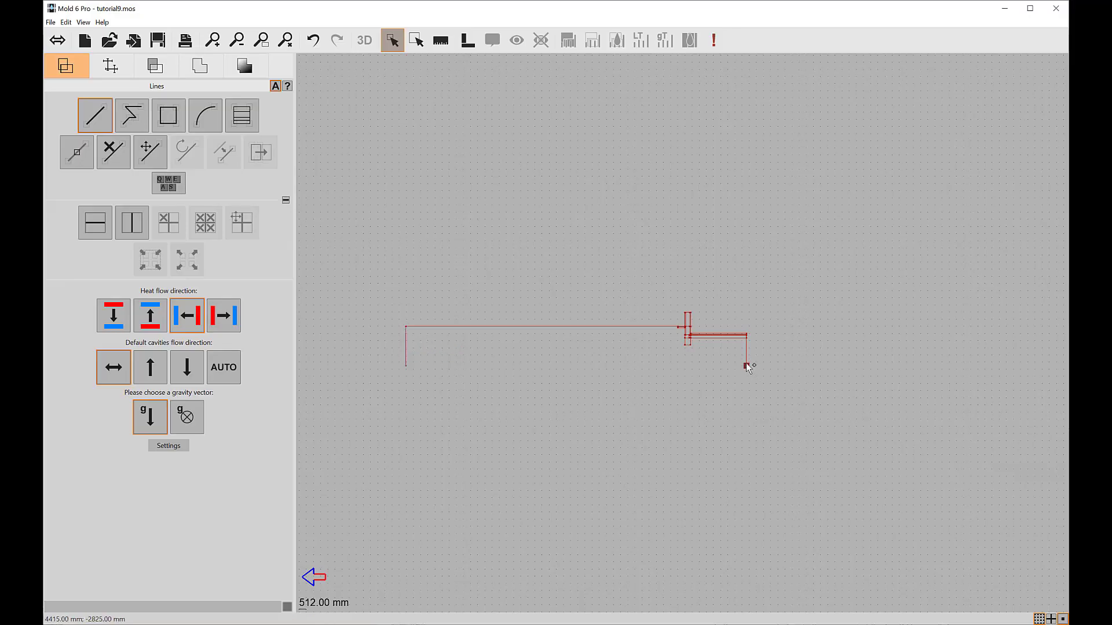
left_click(405, 365)
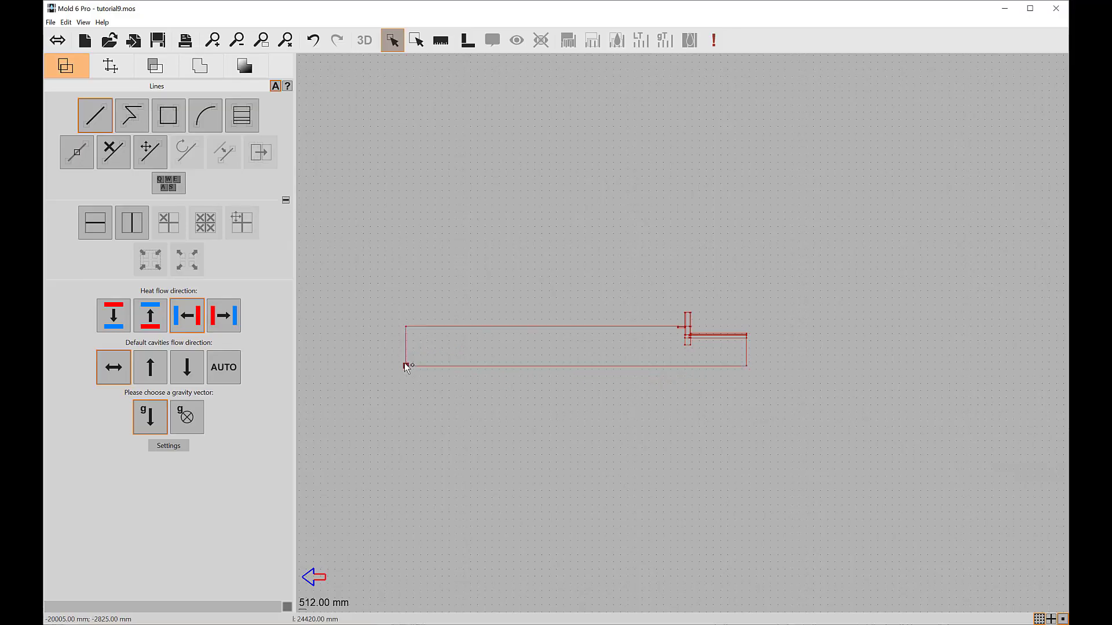
Load the Ground (2.000) material from the personal material library and fill the closed ground area with it.
scroll(751, 488, "up", 2)
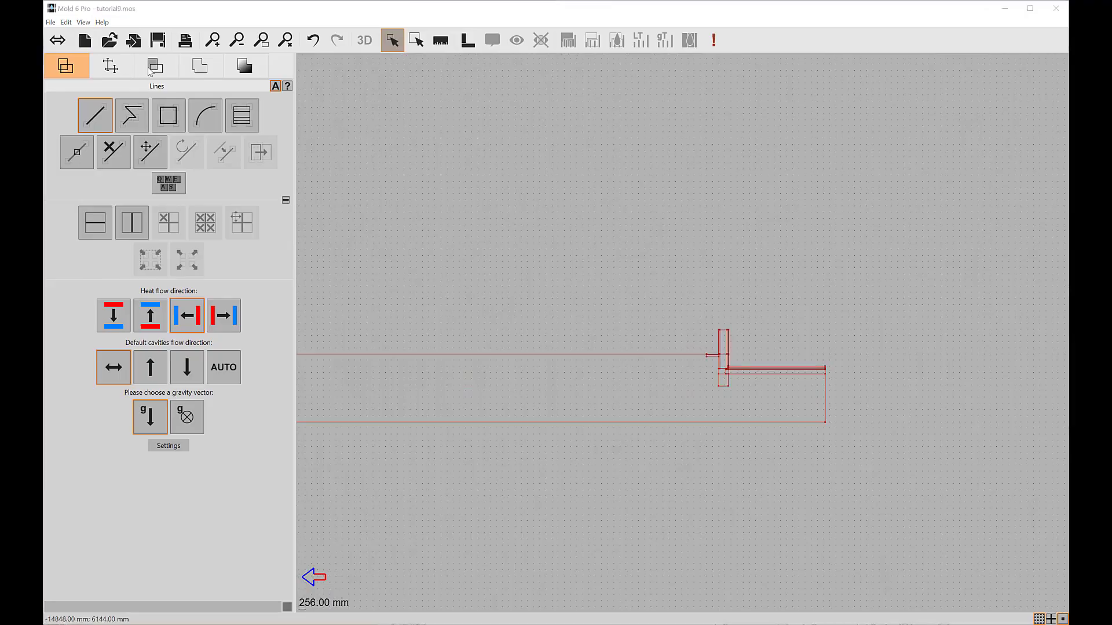
left_click(150, 69)
middle_click_drag(491, 325, 561, 342)
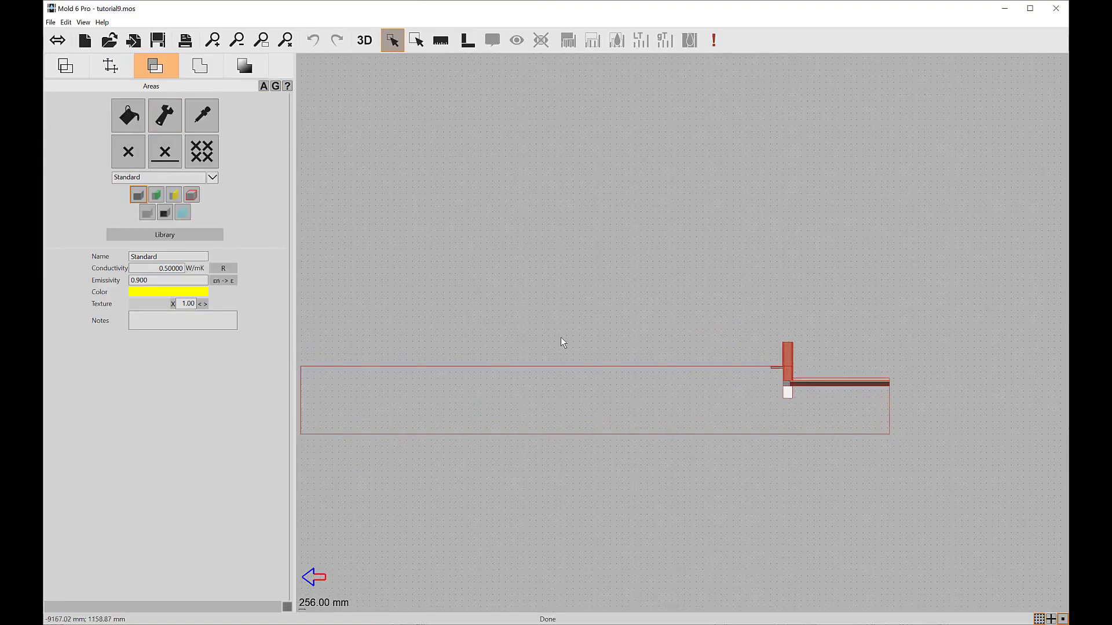
scroll(856, 400, "up", 4)
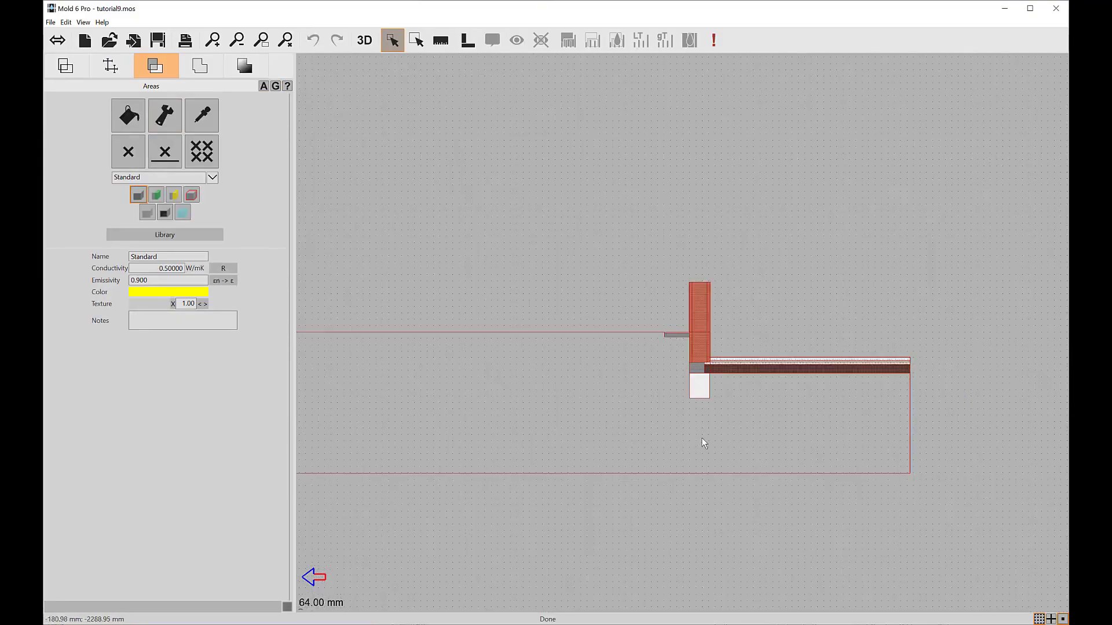
left_click(165, 235)
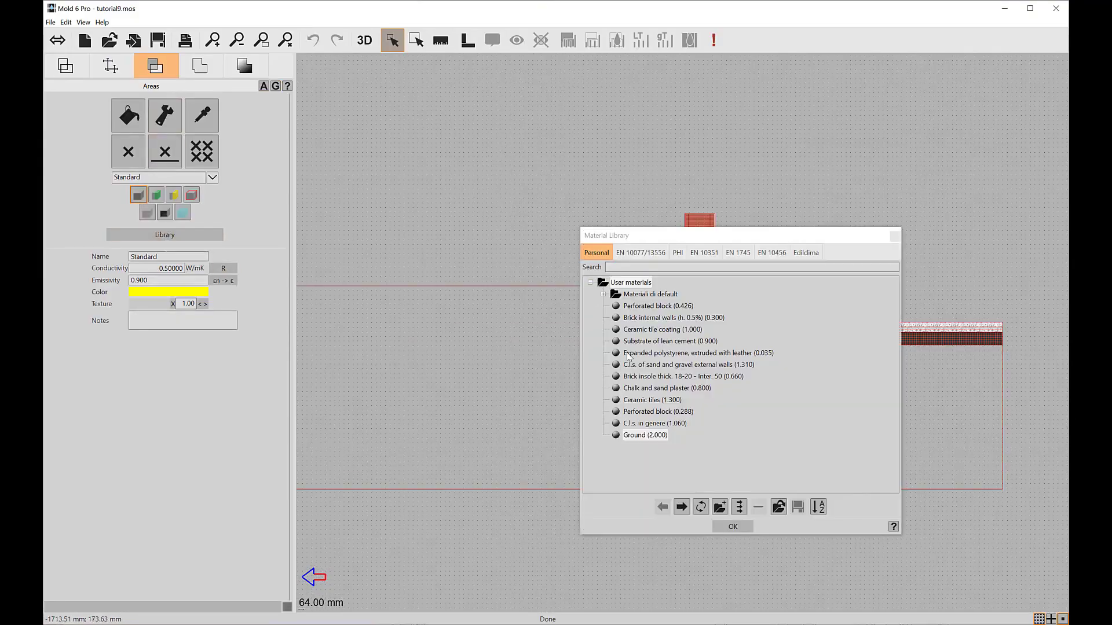
left_click(661, 436)
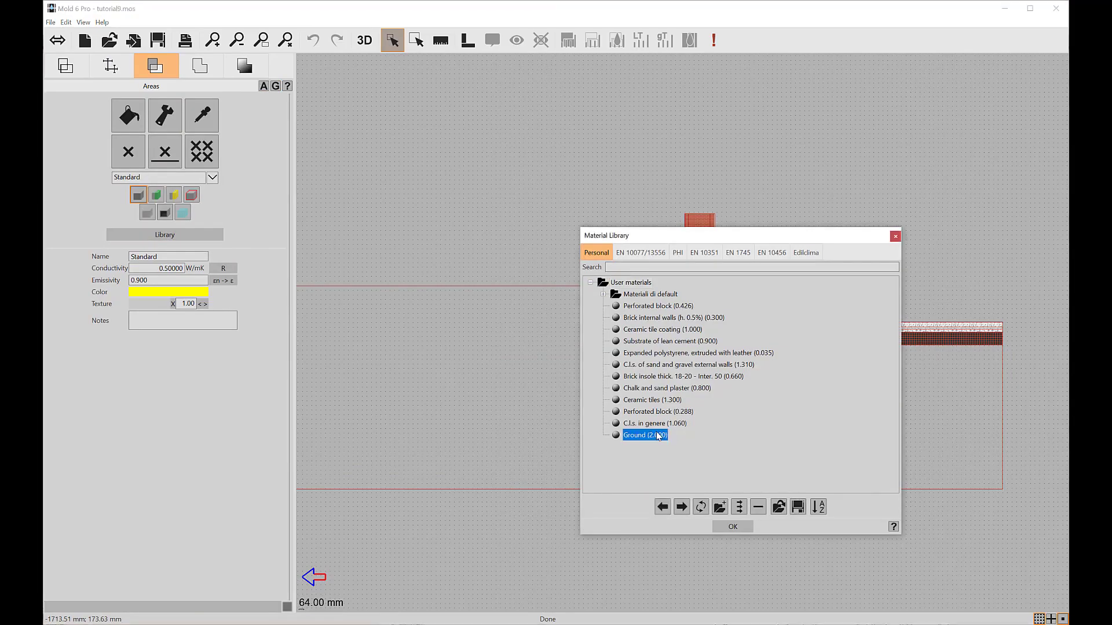
left_click(732, 527)
left_click(128, 116)
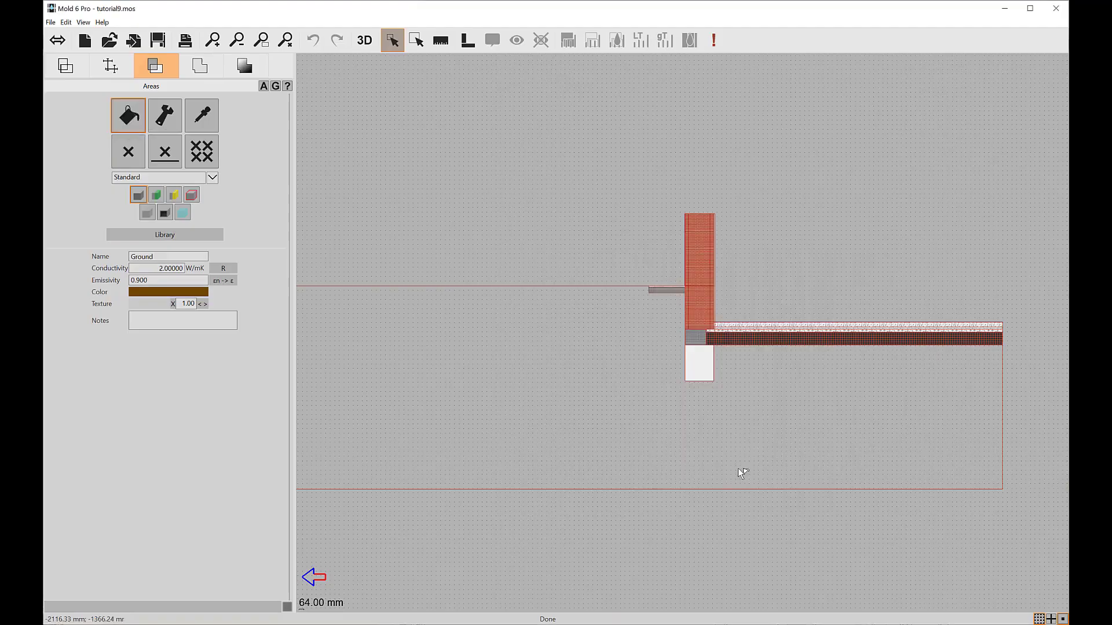
left_click(828, 434)
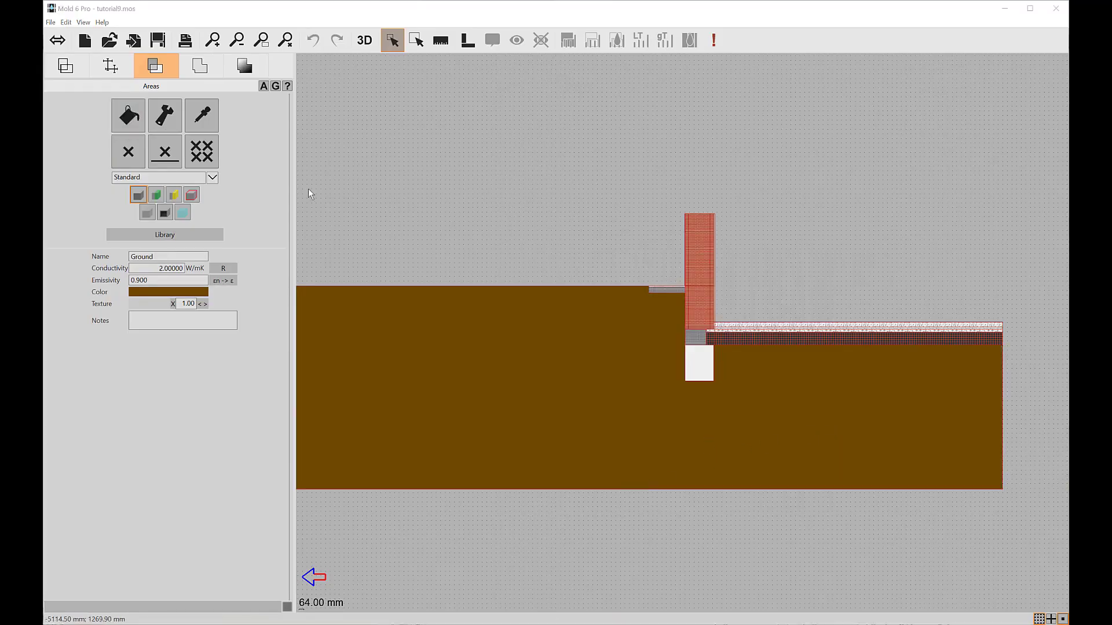
Assign the Adiabatic boundary to both vertical ends of the model and to the top edge of the wall.
left_click(201, 66)
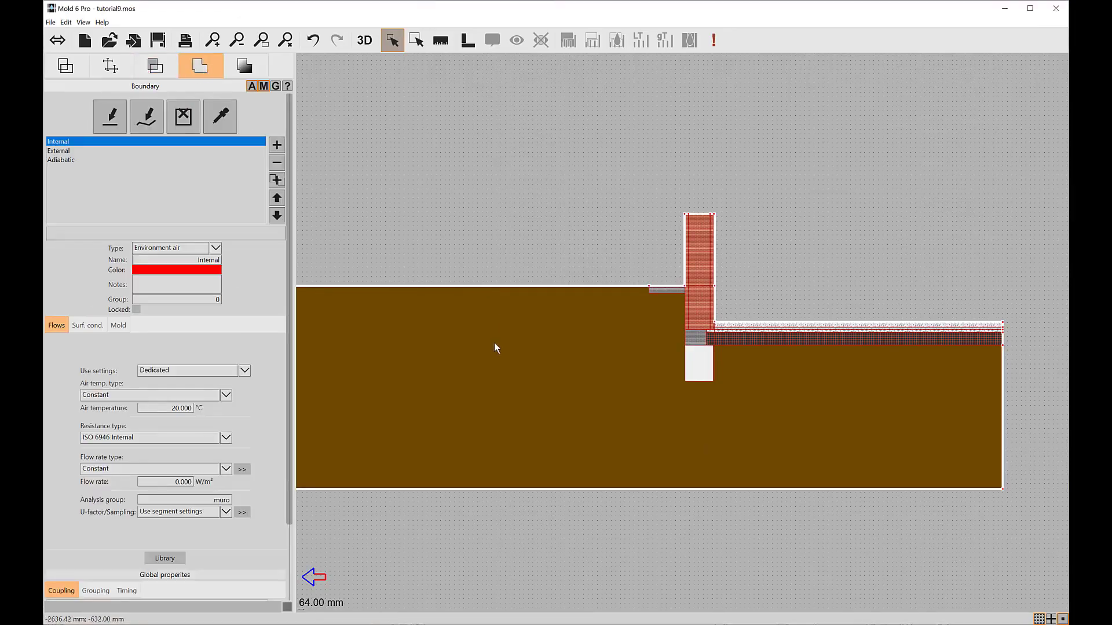
scroll(516, 383, "down", 2)
middle_click_drag(515, 382, 745, 387)
scroll(606, 380, "down", 4)
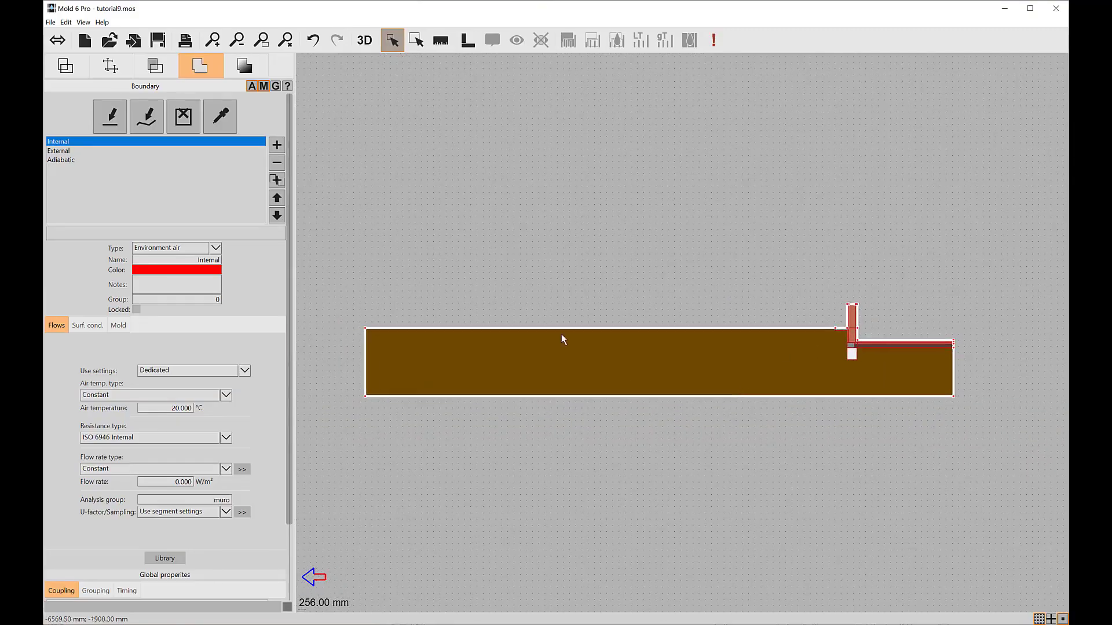
left_click(60, 161)
left_click(110, 116)
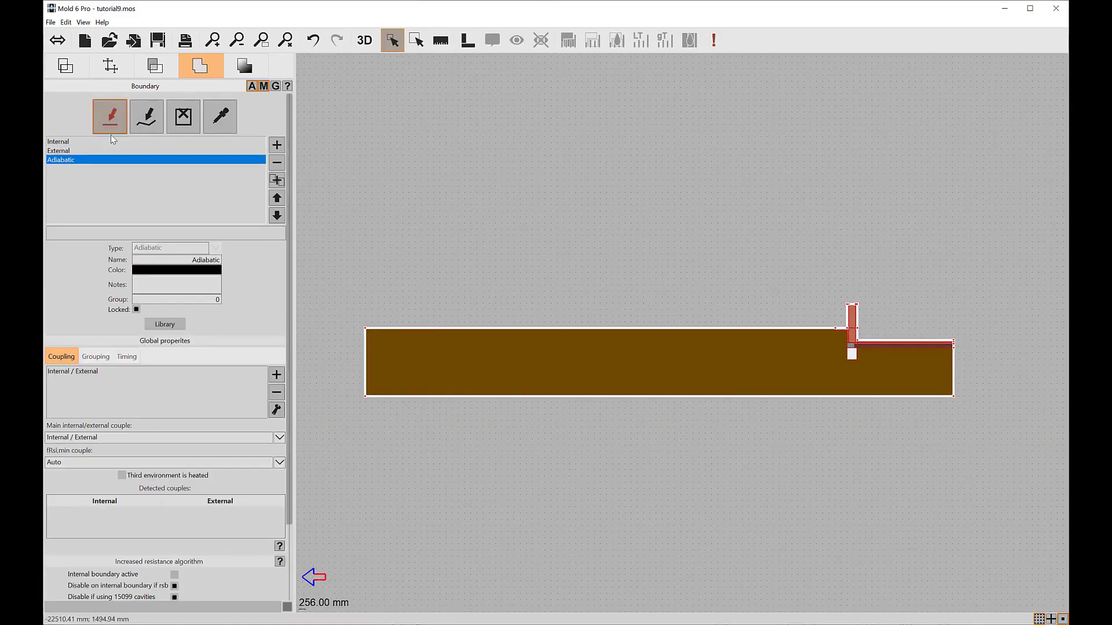
left_click(367, 349)
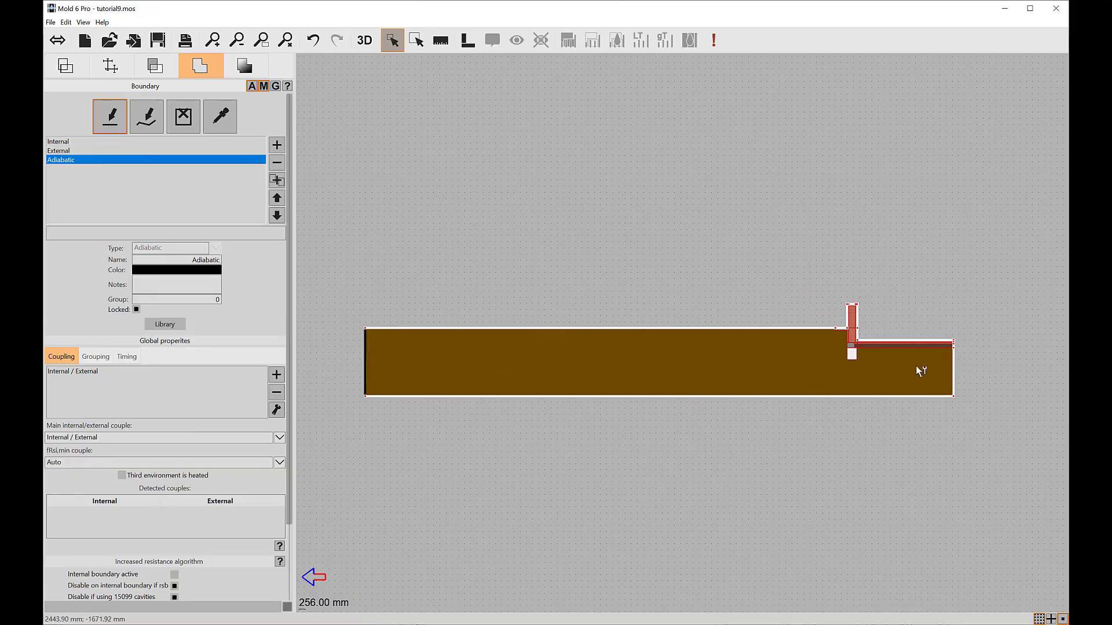
left_click(953, 365)
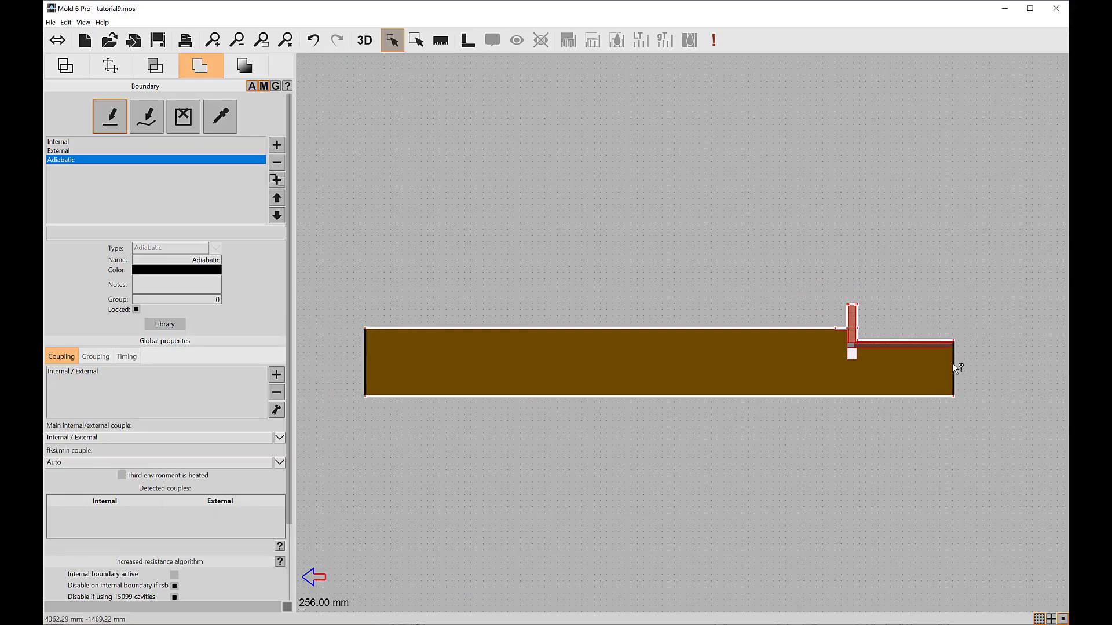
left_click(852, 305)
Assign the Internal boundary to the room-side wall and floor surfaces, and the External boundary to the outer wall and ground surface.
left_click(65, 144)
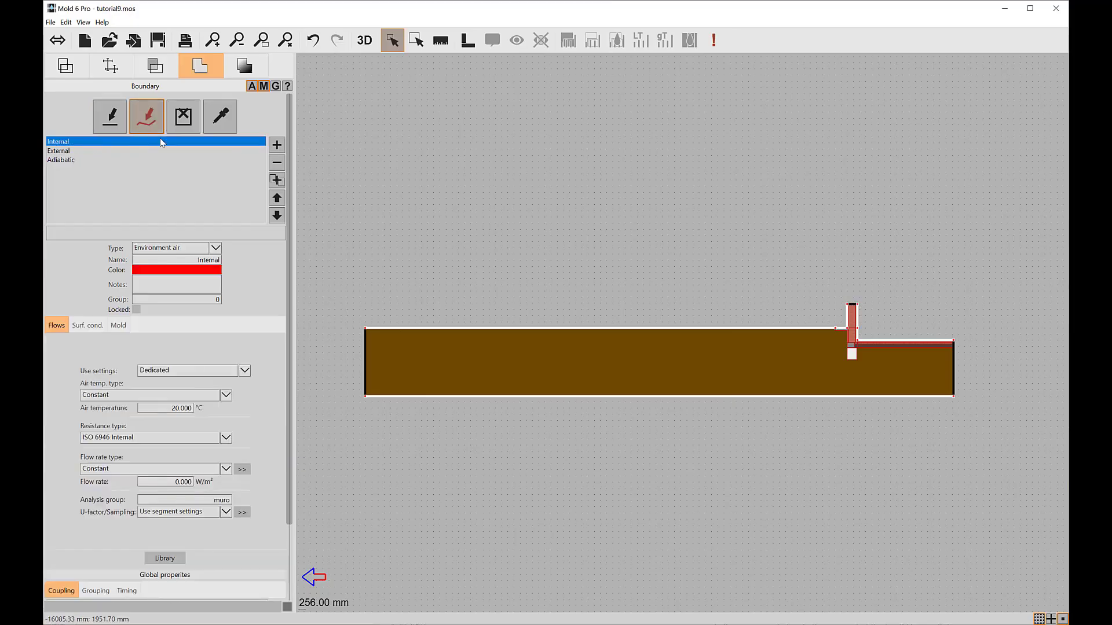
left_click(146, 123)
left_click(874, 346)
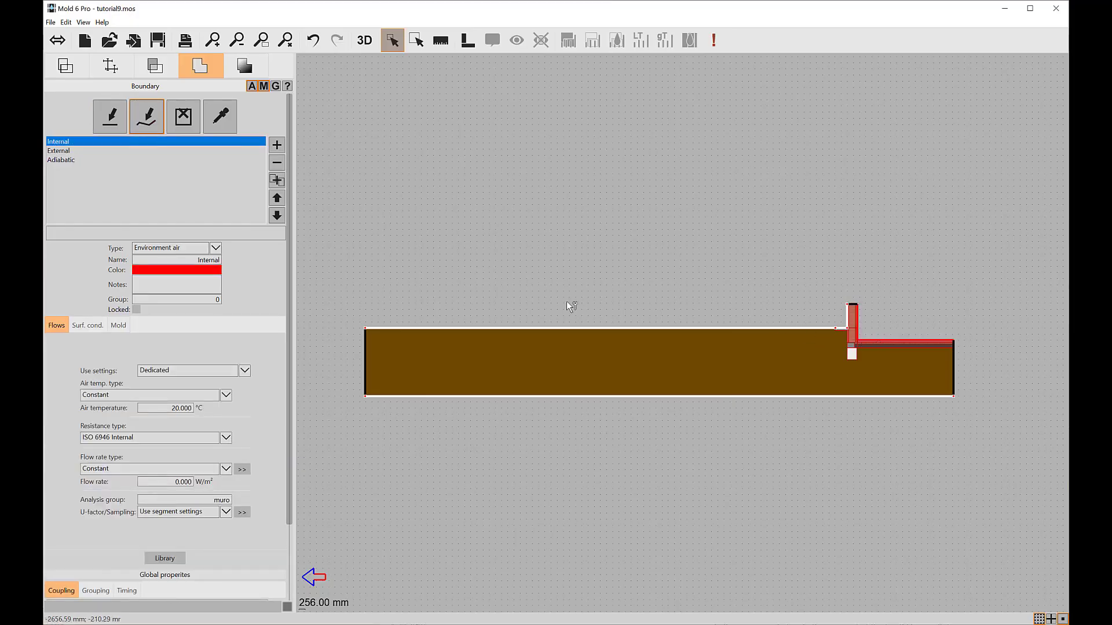
left_click(65, 152)
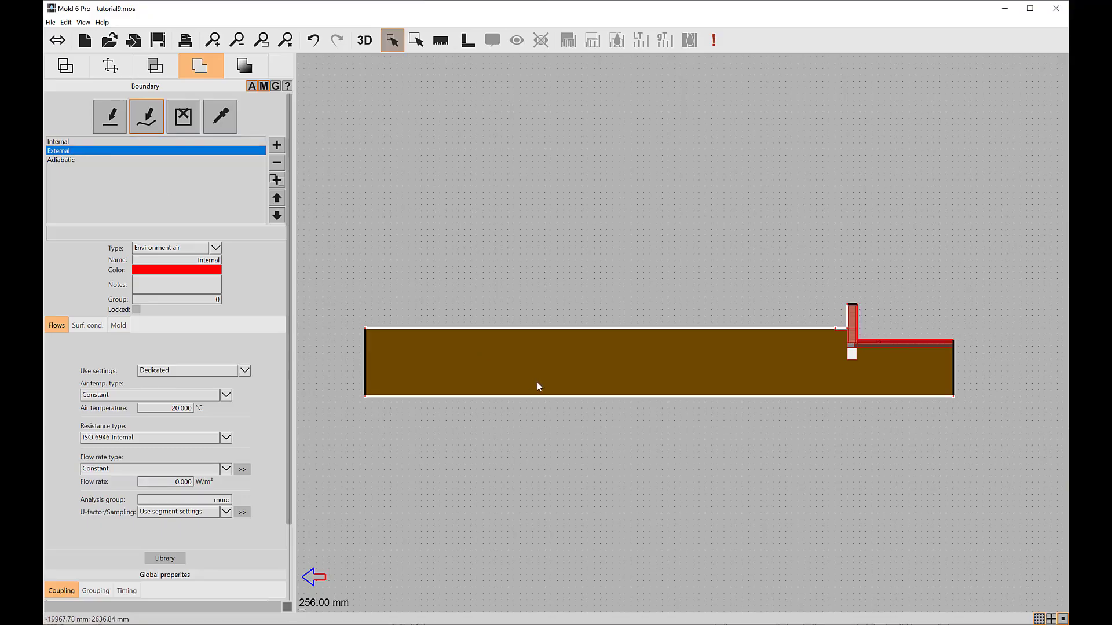
left_click(564, 329)
Add a new boundary named Ground, colour it yellow, and set its type to Boundary temperature.
scroll(787, 365, "up", 2)
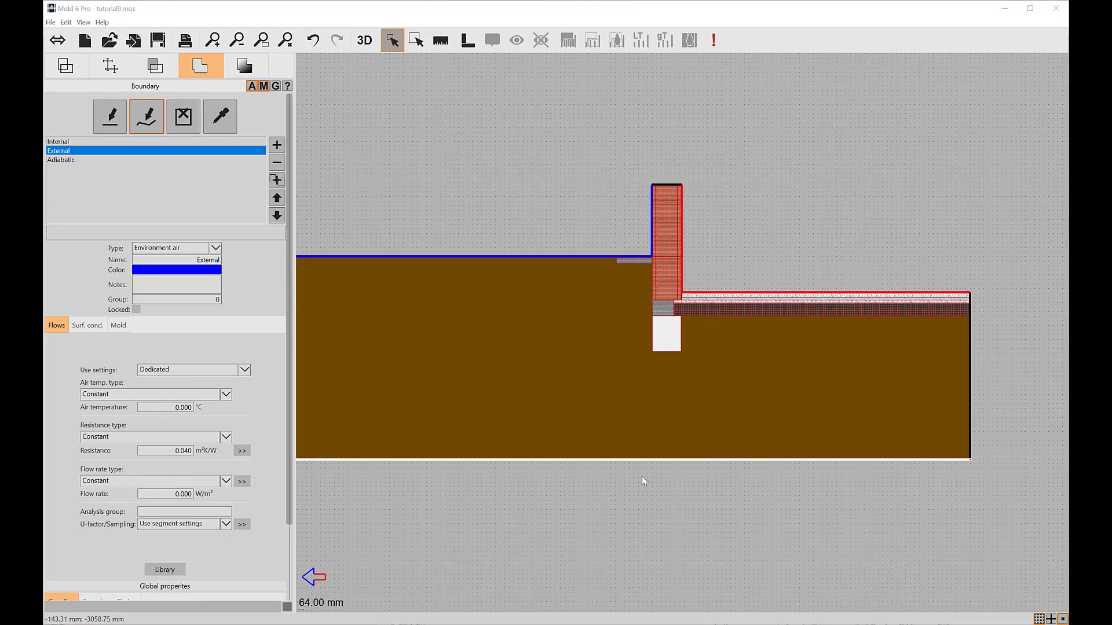
left_click(277, 145)
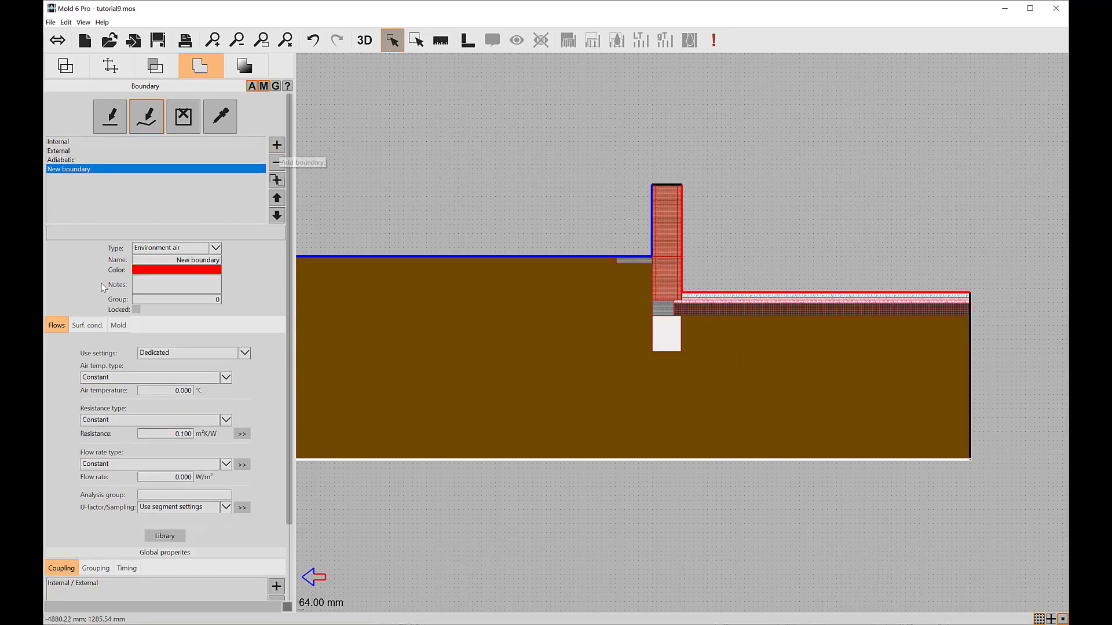
left_click_drag(182, 259, 217, 258)
type("Ground")
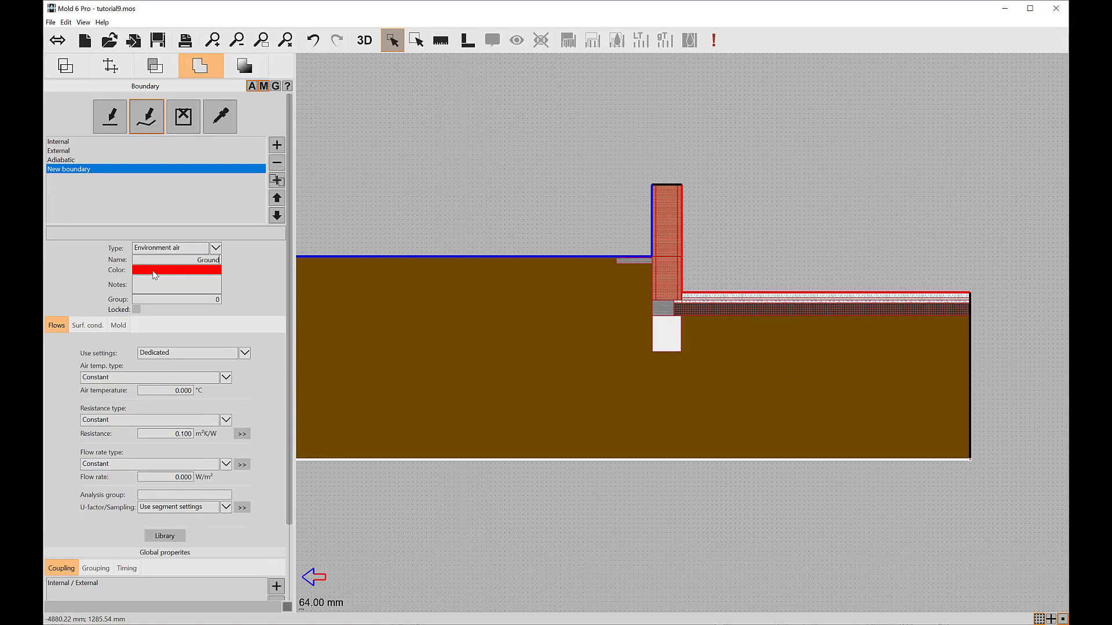
left_click(155, 275)
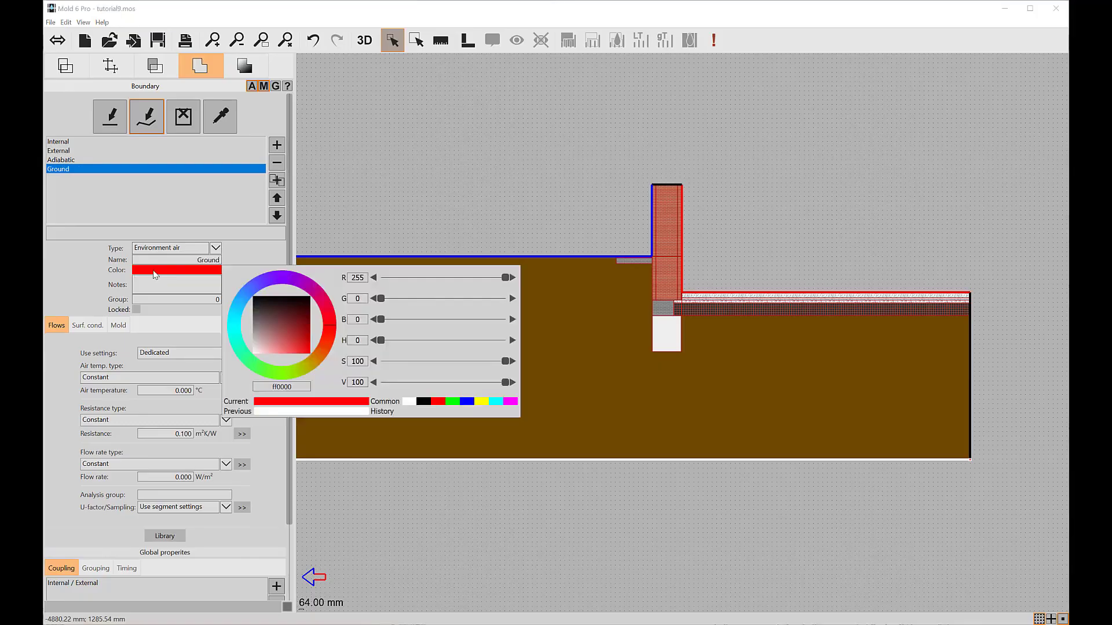
left_click(481, 401)
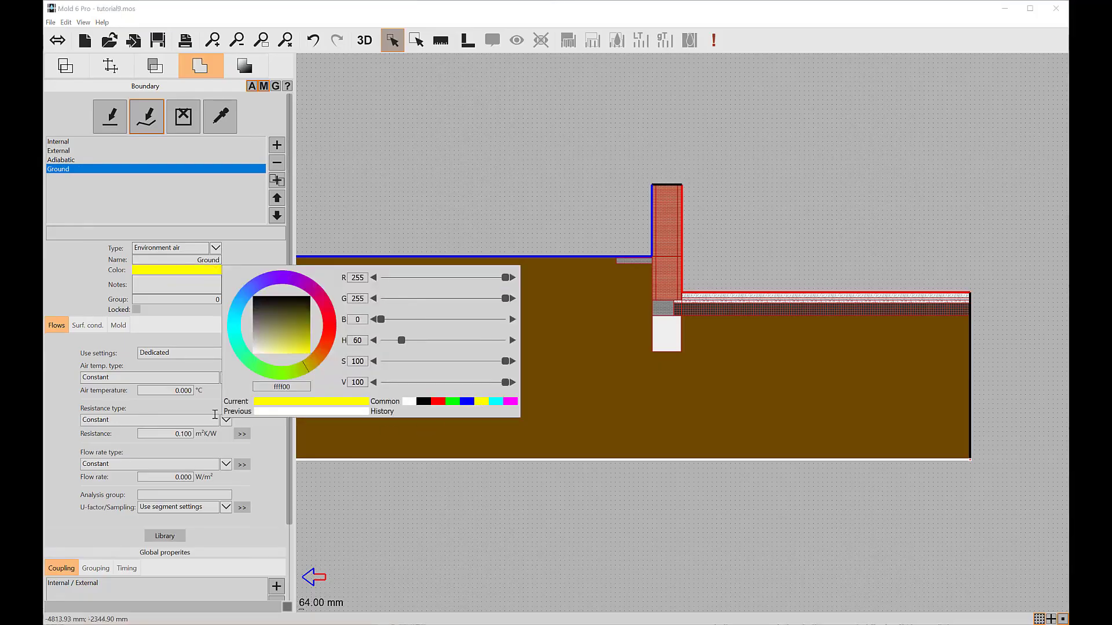
left_click(92, 273)
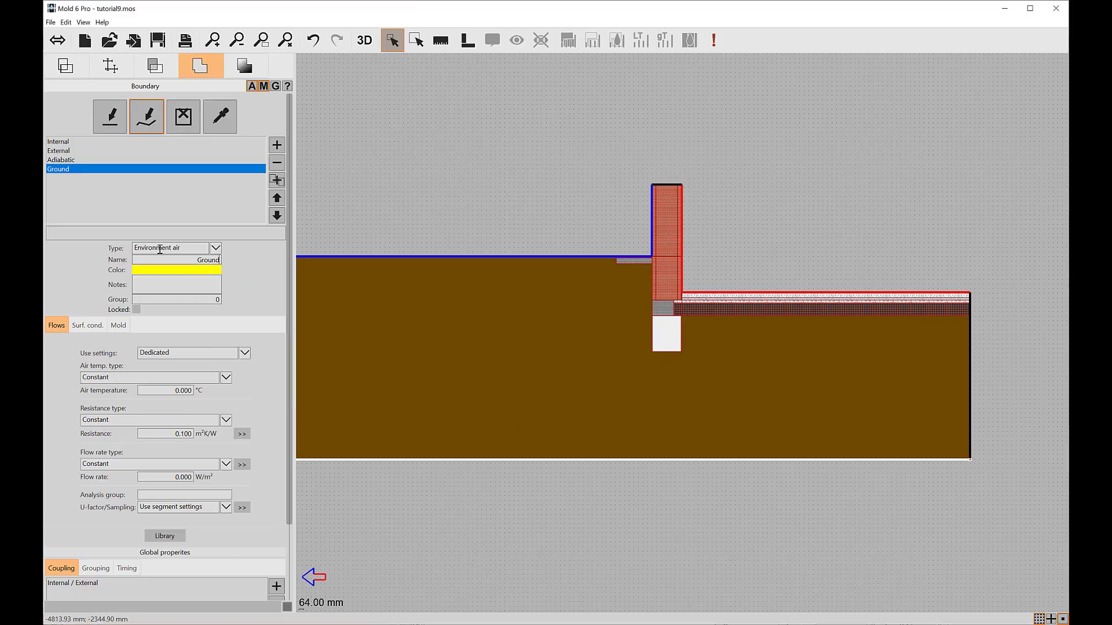
left_click(163, 249)
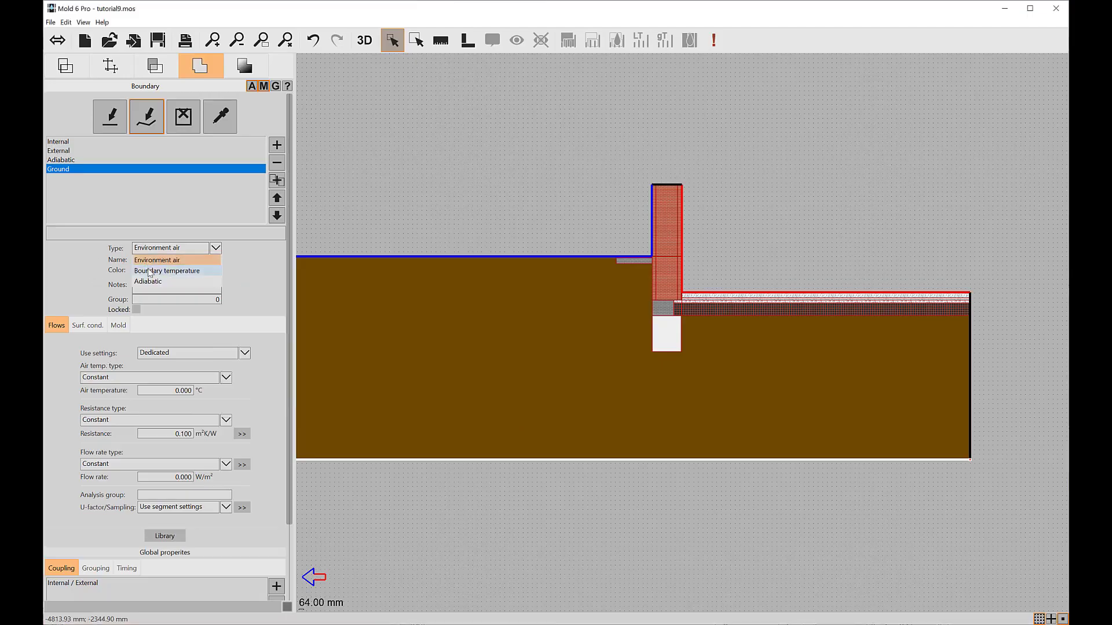
left_click(149, 270)
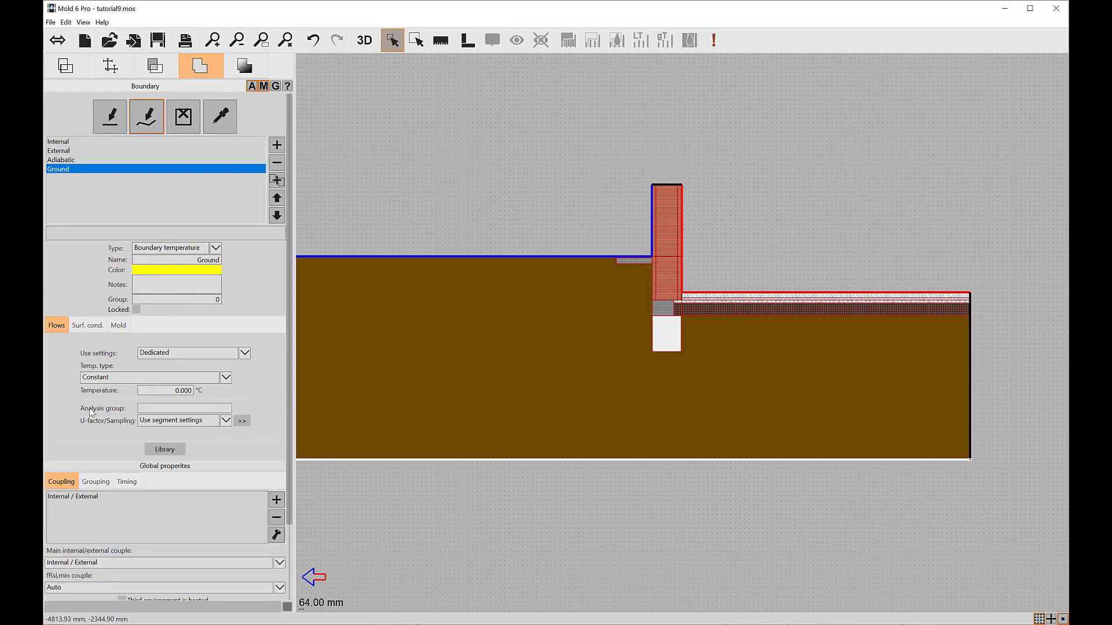
Set the Ground boundary's temperature type to ISO 13788 ground and assign it to the lower edge of the ground area.
left_click(103, 378)
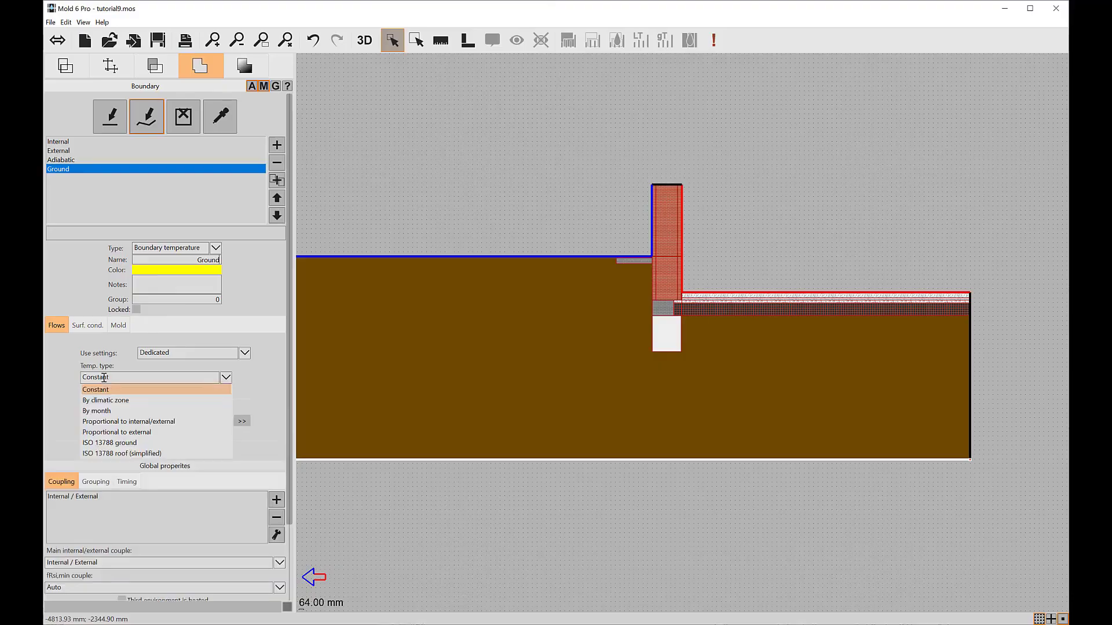
left_click(110, 443)
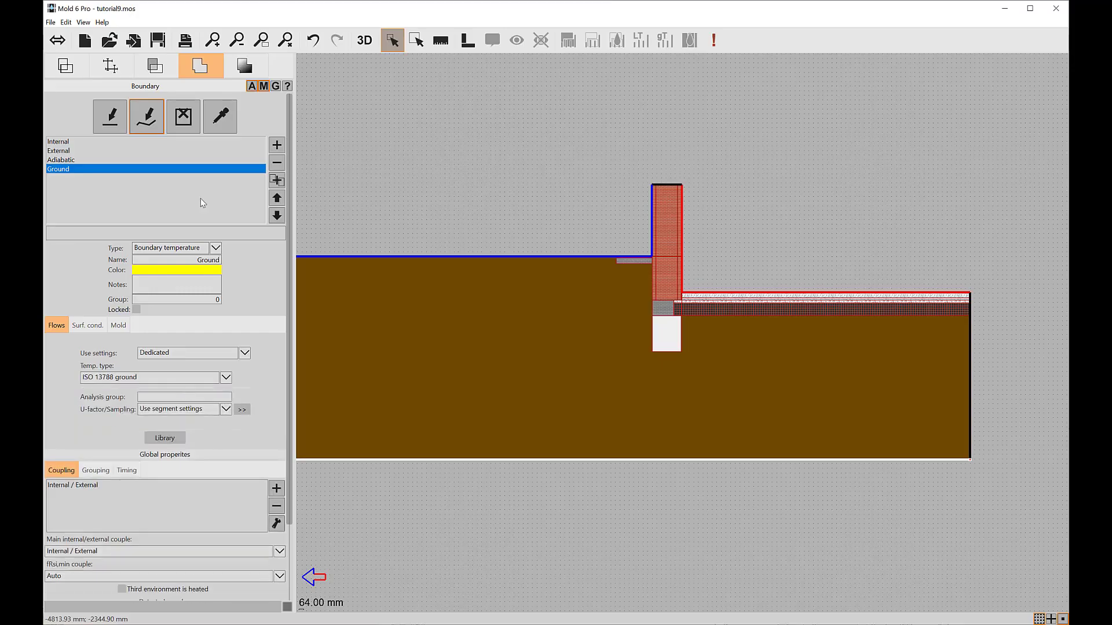
left_click(110, 117)
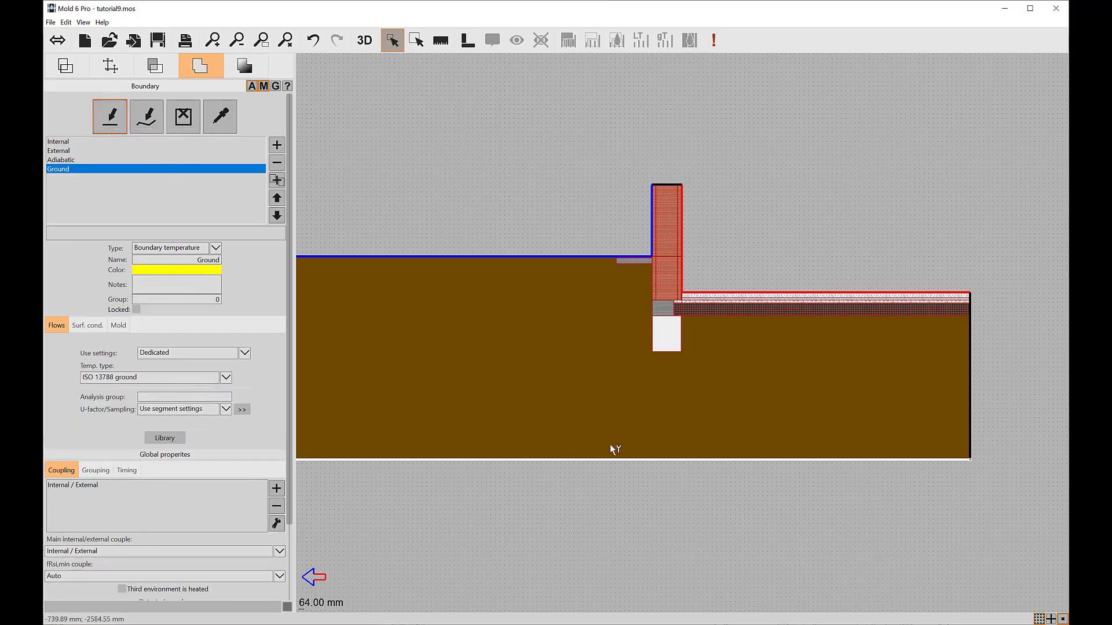
left_click(675, 458)
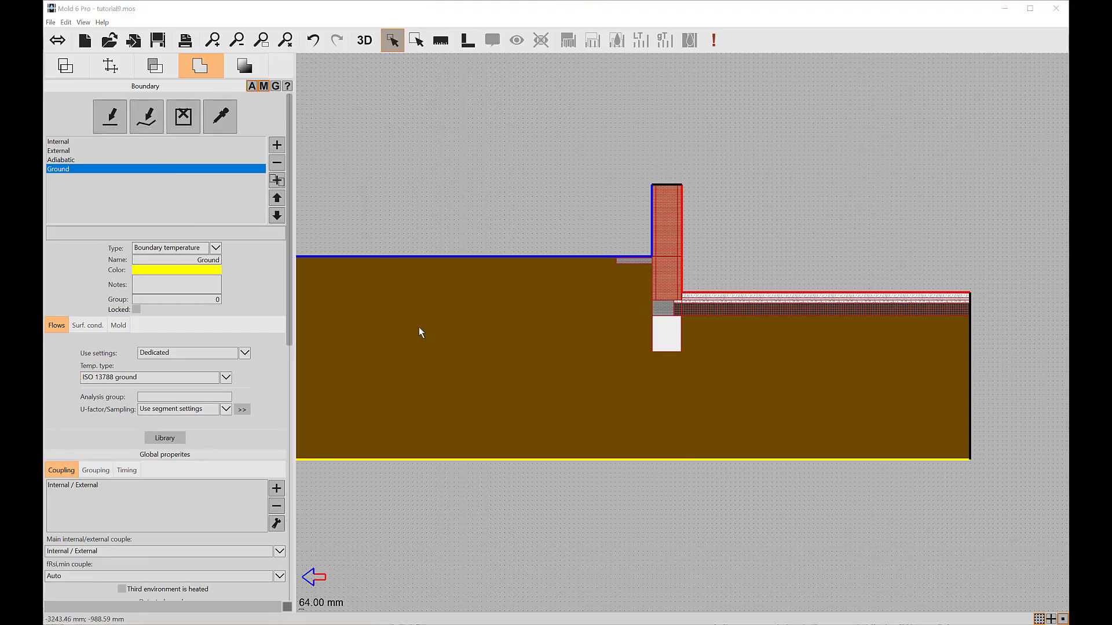
Run the simulation with Basic settings and High quality, and view the temperature distribution around the wall-floor junction.
left_click(244, 66)
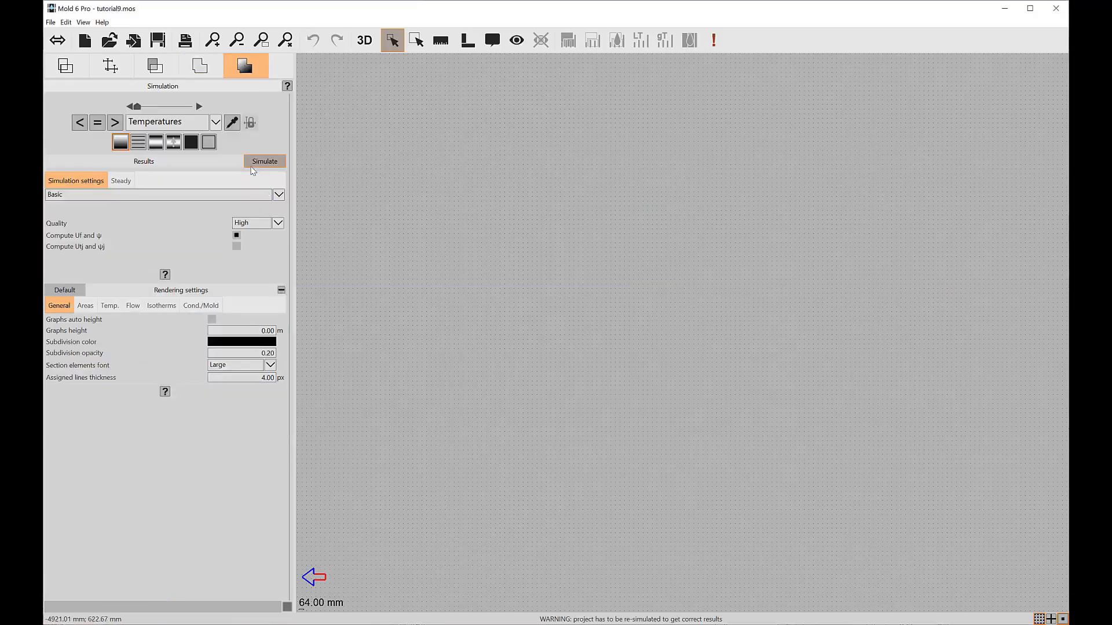
left_click(253, 165)
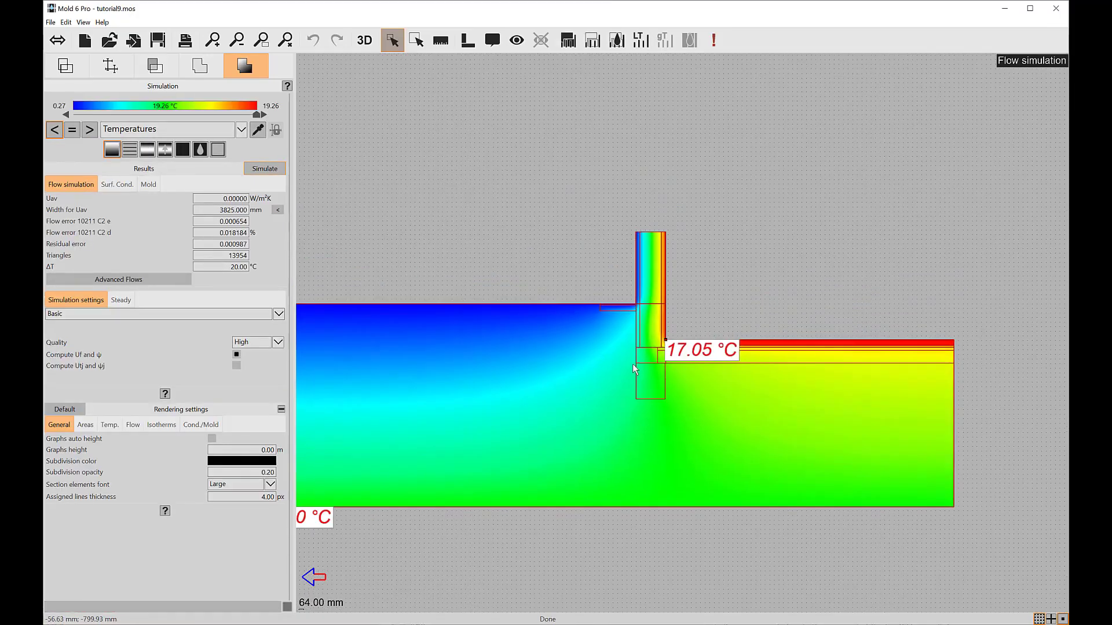
scroll(648, 309, "up", 3)
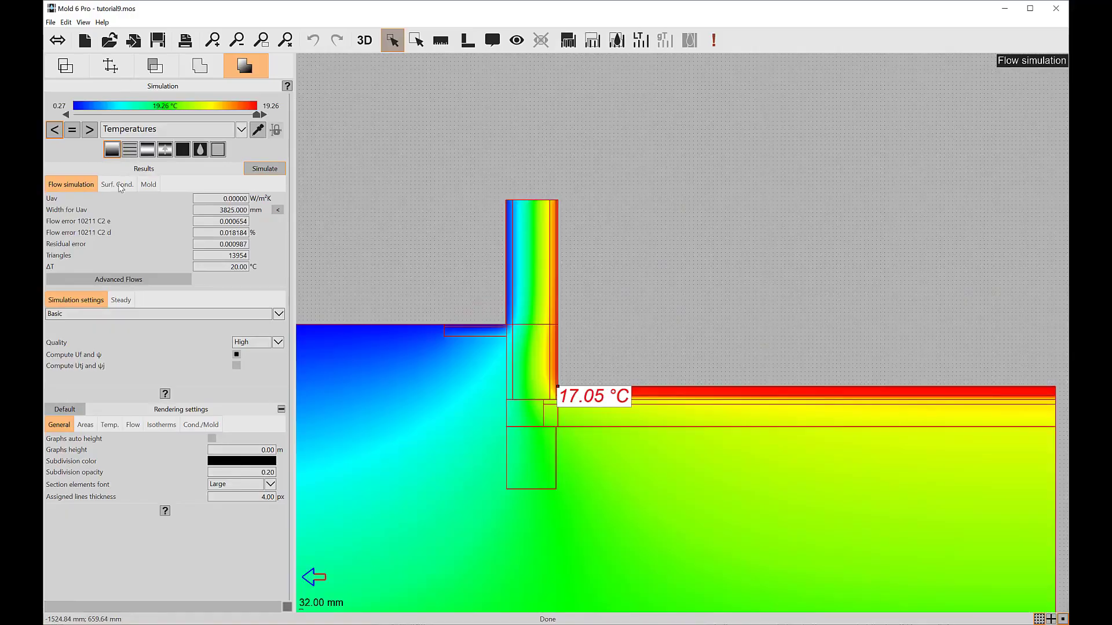
Examine the surface condensation results and the mold results with their isotherms around the wall-floor junction.
left_click(119, 186)
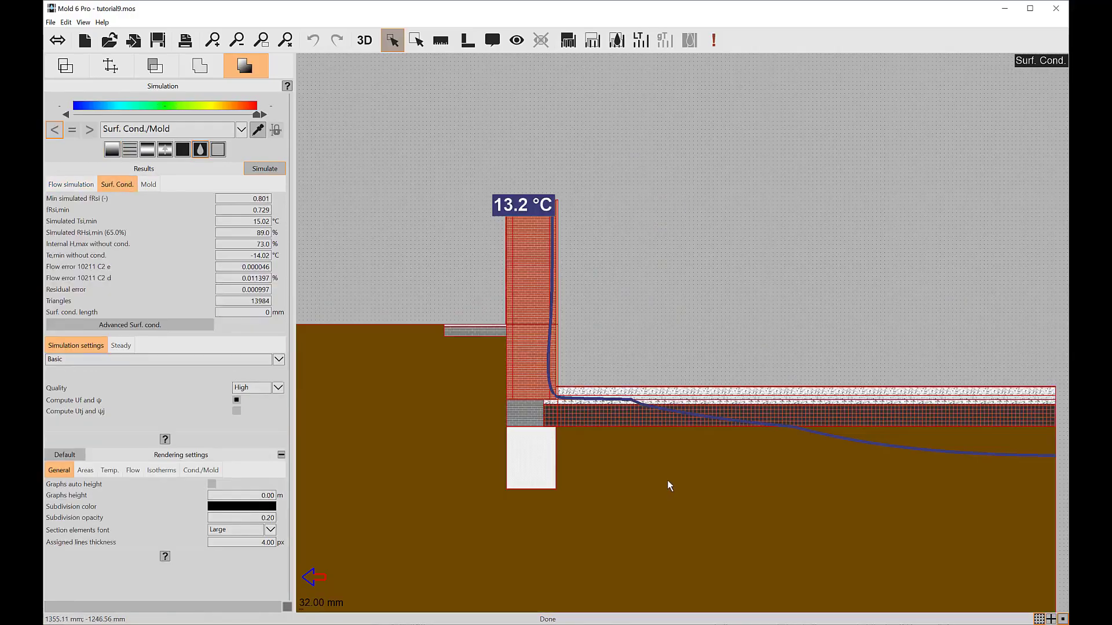
middle_click_drag(648, 478, 553, 453)
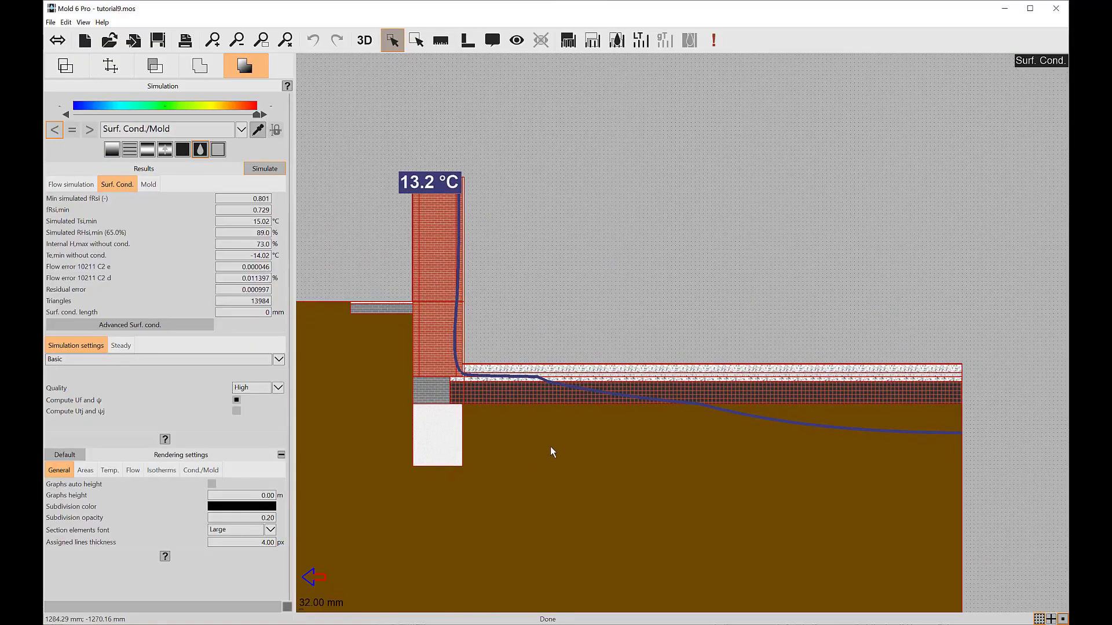
left_click(149, 186)
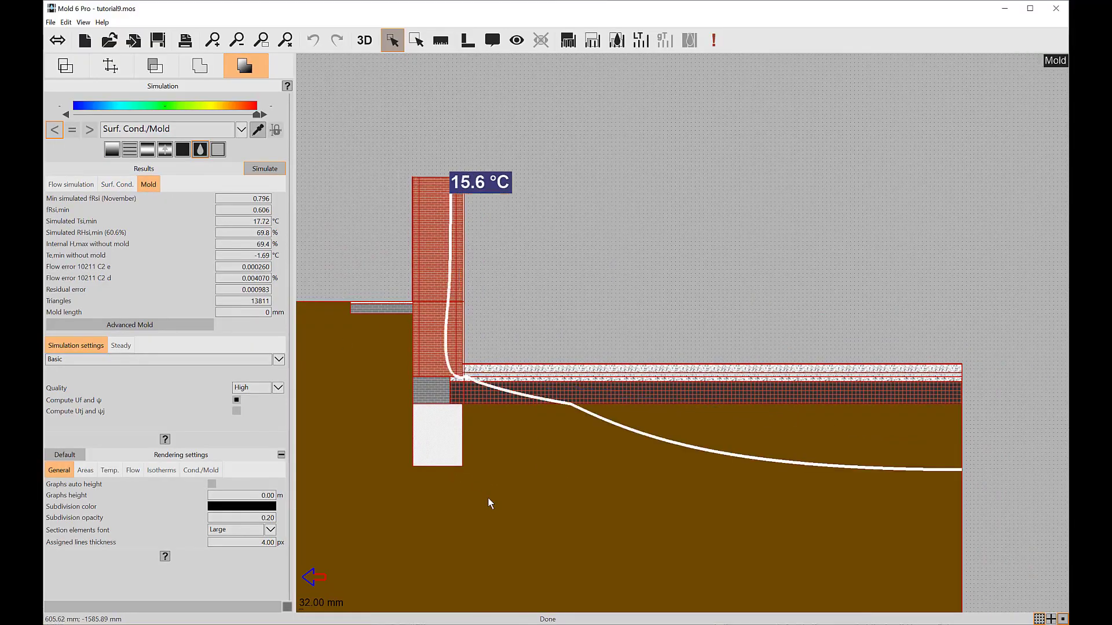
middle_click_drag(489, 499, 550, 425)
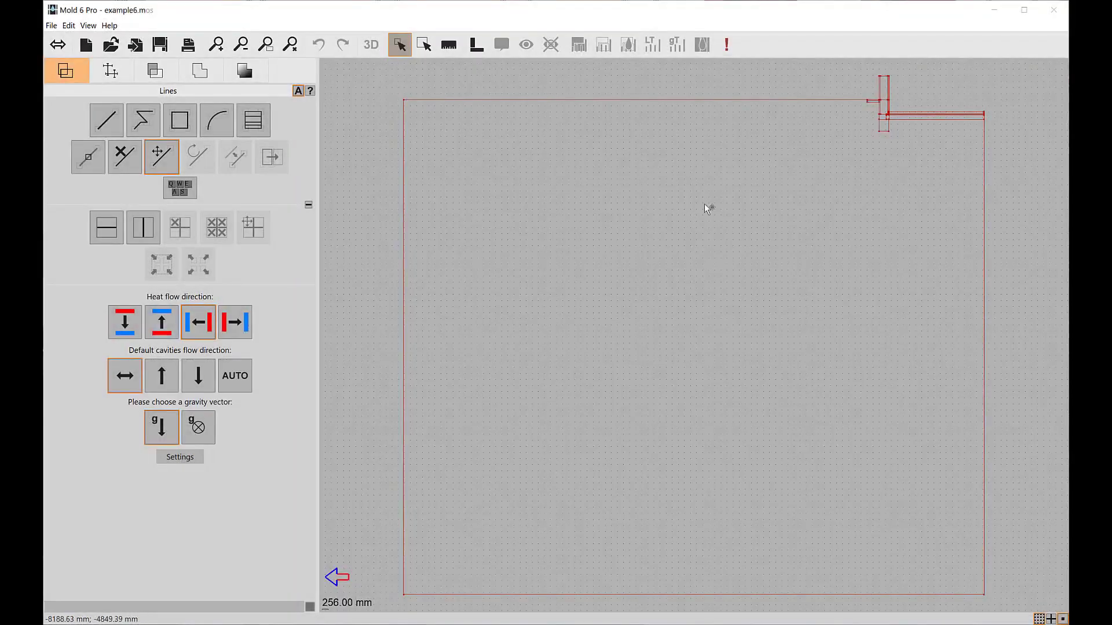
In example6.mos, draw a 2000 mm vertical line from the floor's outer lower corner down along the ground edge.
mouse_move(730, 194)
middle_mouse_down()
mouse_move(717, 227)
mouse_move(646, 290)
mouse_move(547, 333)
middle_mouse_up()
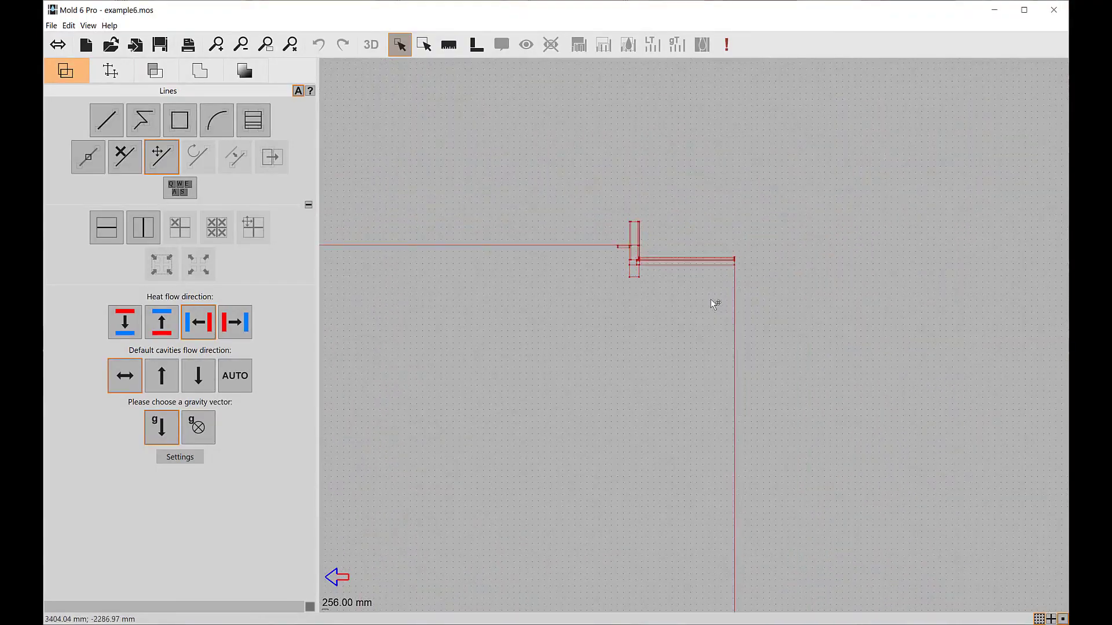
scroll(712, 300, "up", 2)
scroll(711, 299, "up", 1)
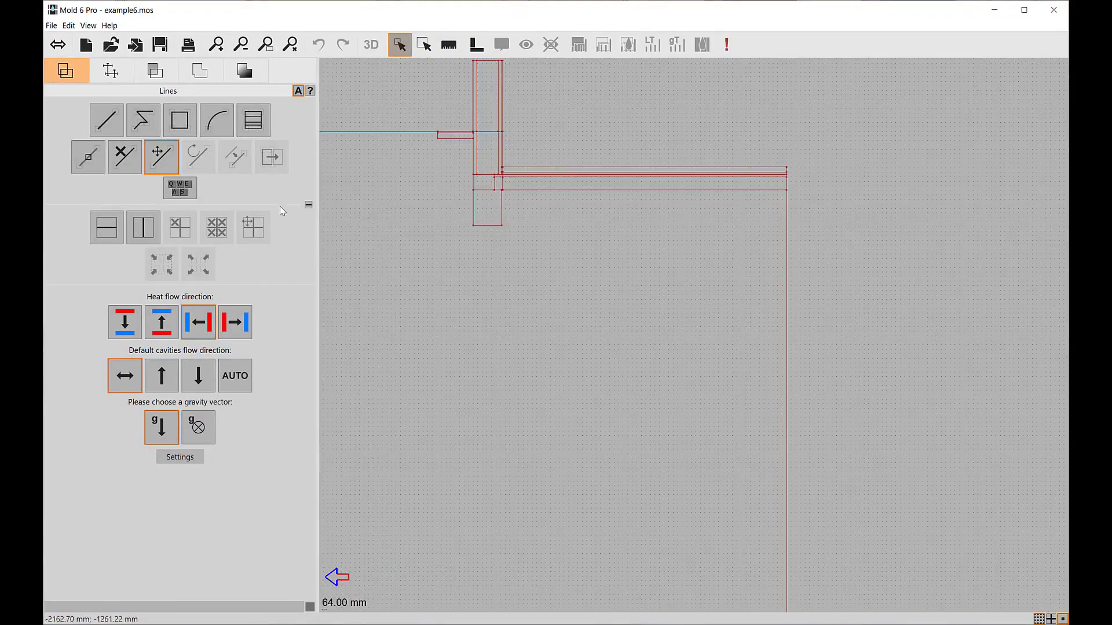
left_click(114, 128)
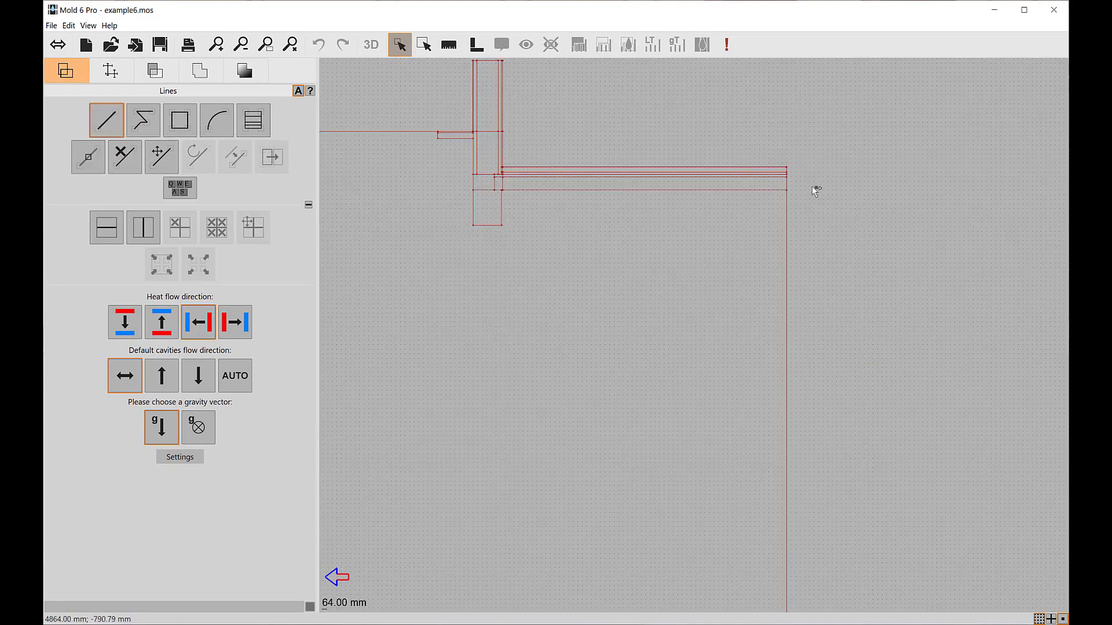
left_click(787, 190)
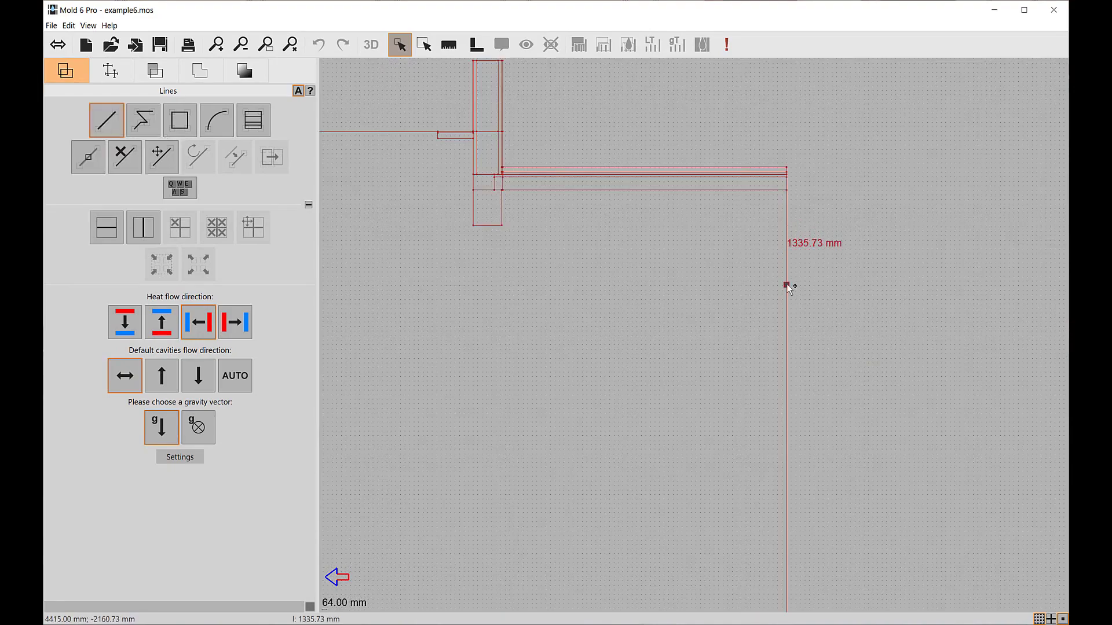
left_click(787, 286)
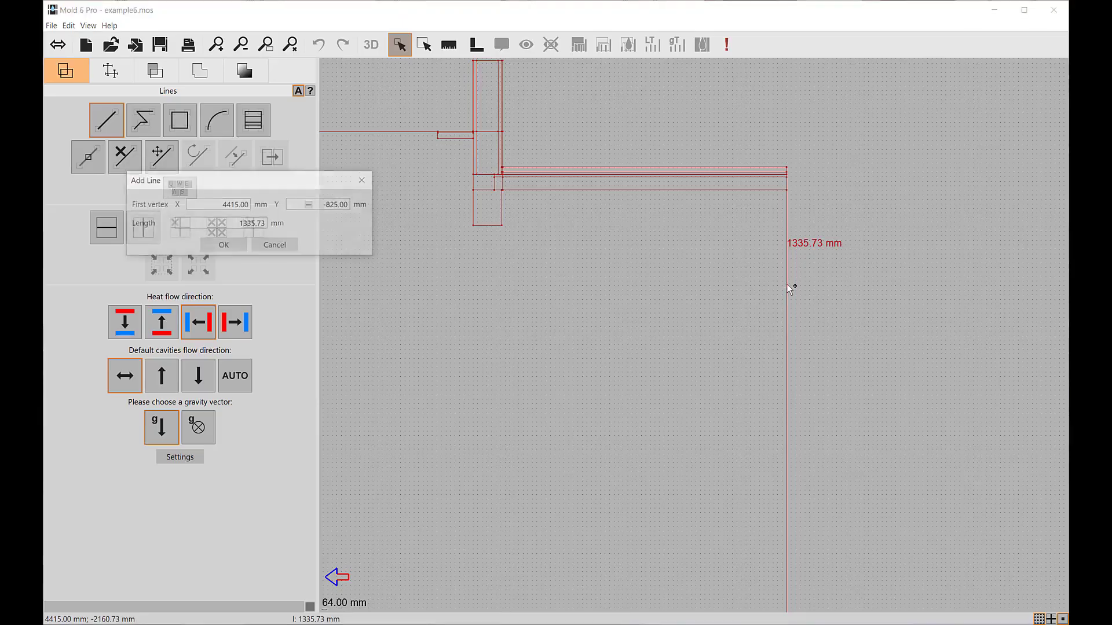
double_click(217, 226)
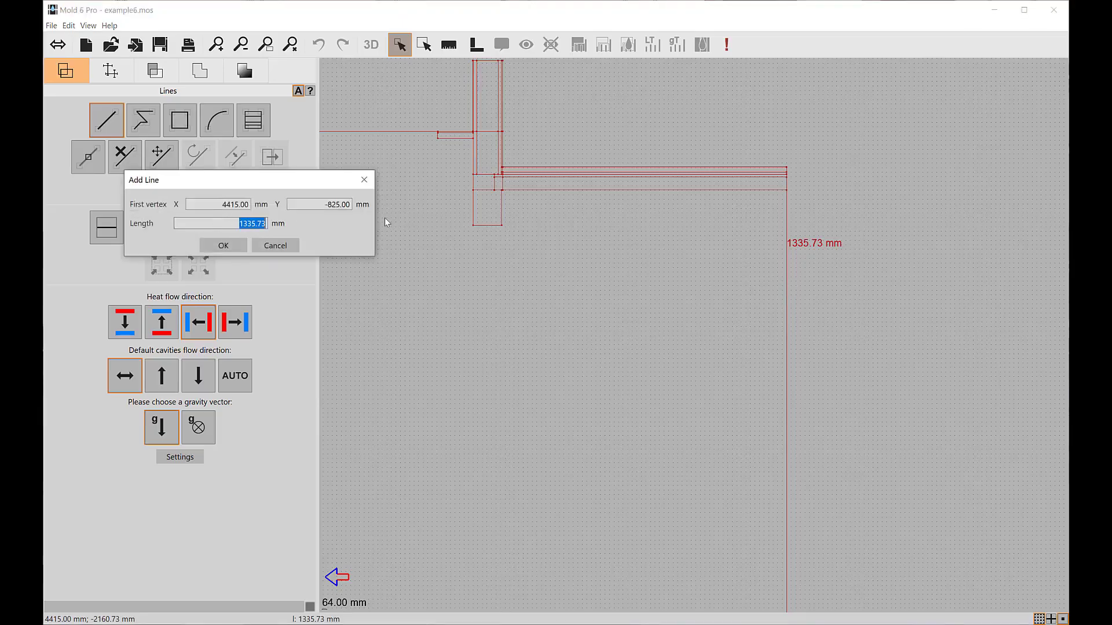
type("2000")
left_click(208, 248)
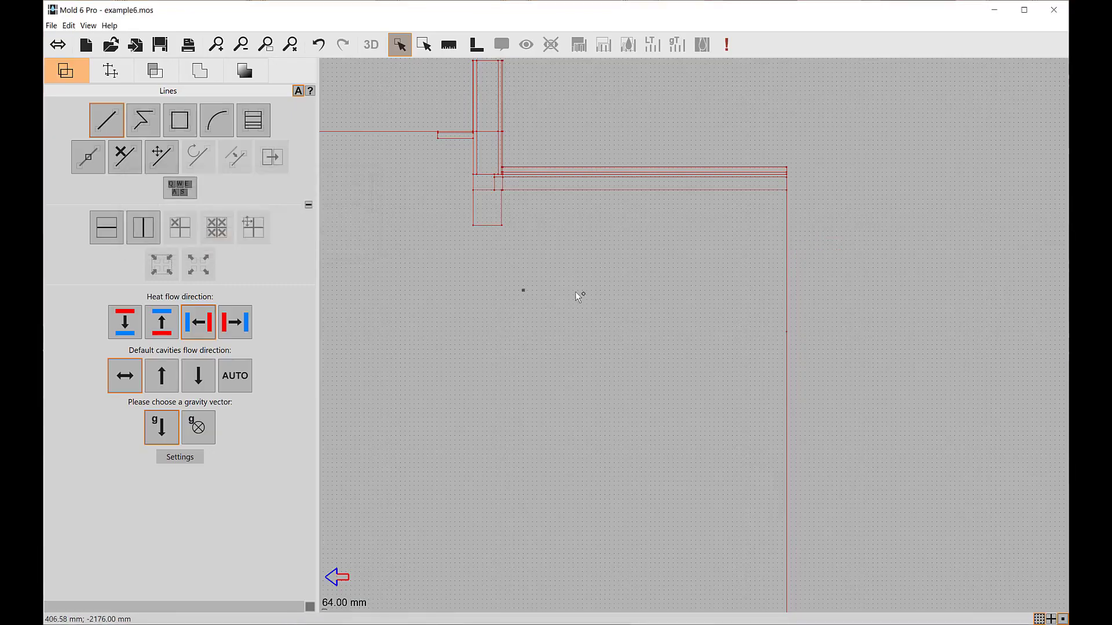
Draw a horizontal line across the ground from the end of the 2000 mm line to the opposite vertical edge.
left_click(786, 332)
scroll(899, 345, "down", 3)
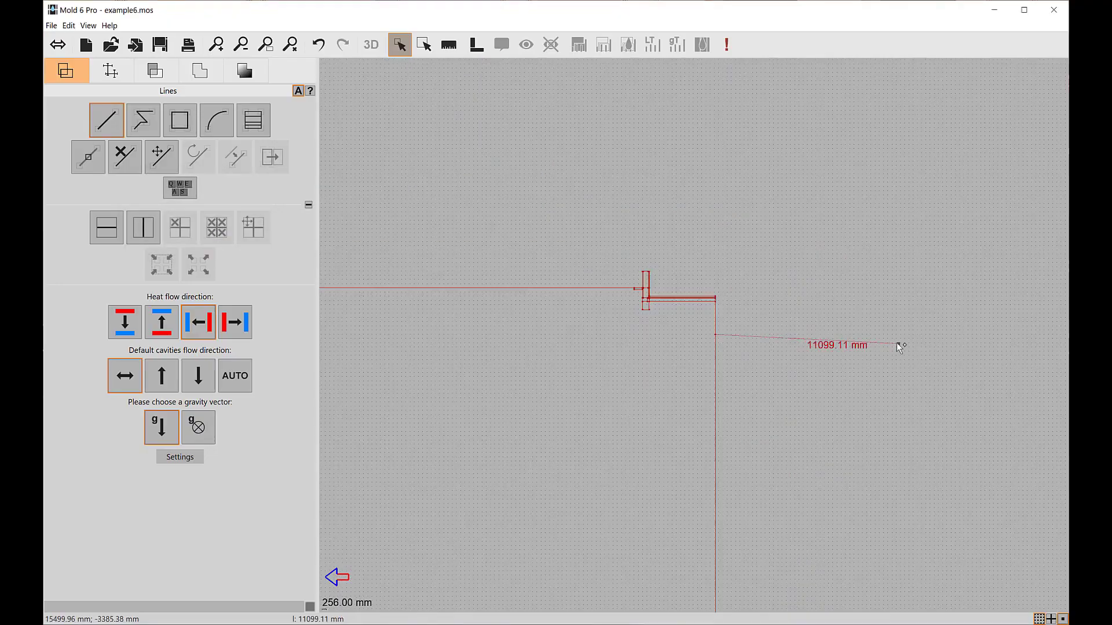
scroll(556, 353, "up", 1)
scroll(449, 307, "up", 1)
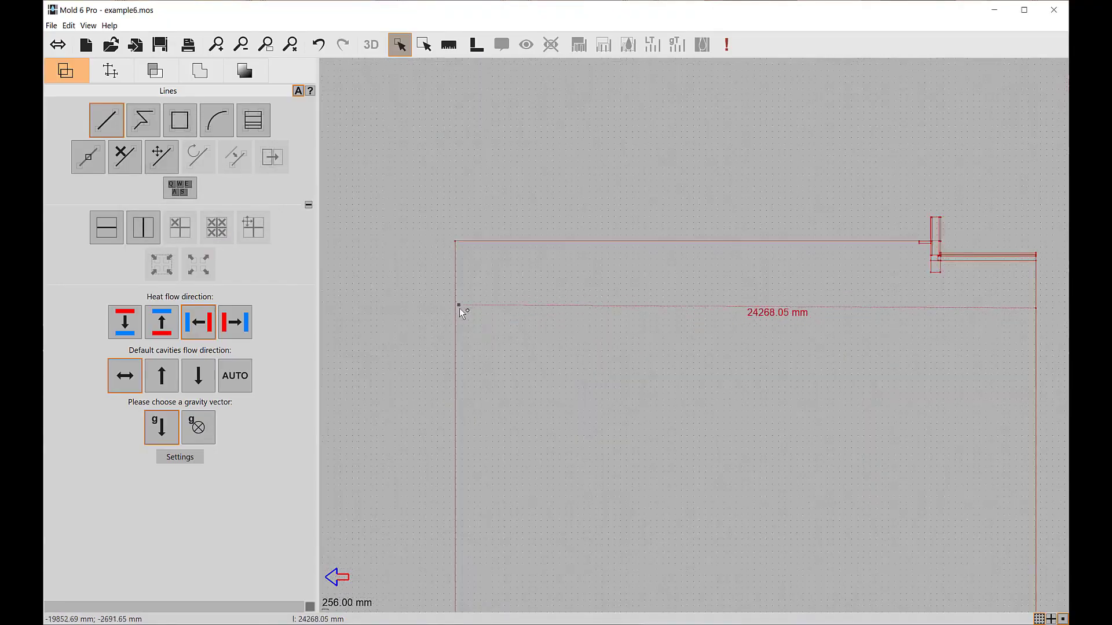
left_click(455, 309)
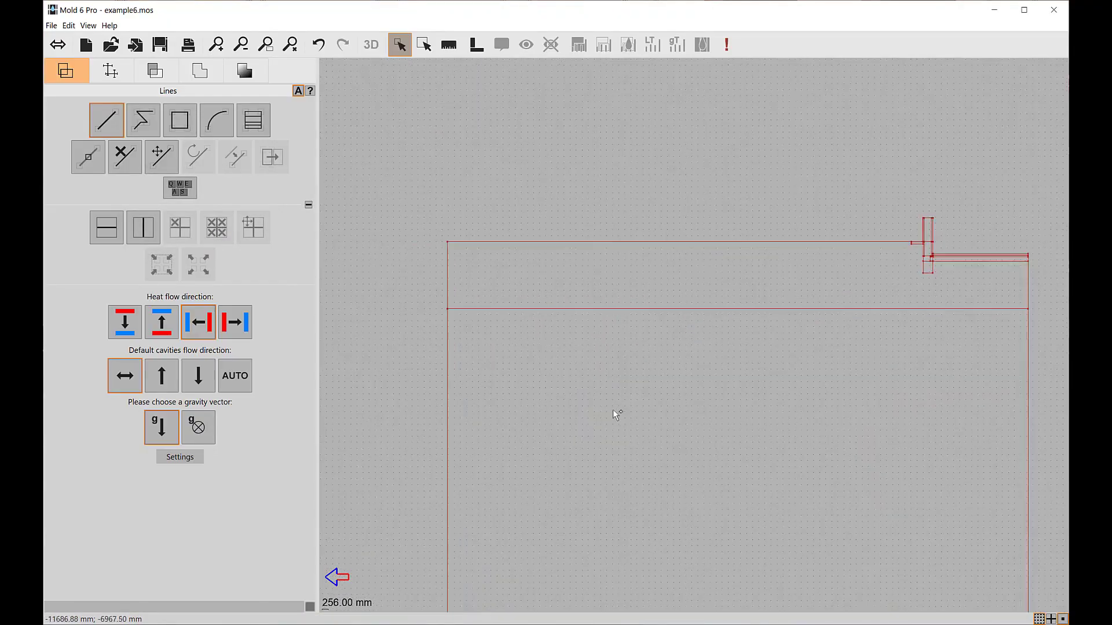
scroll(586, 377, "down", 2)
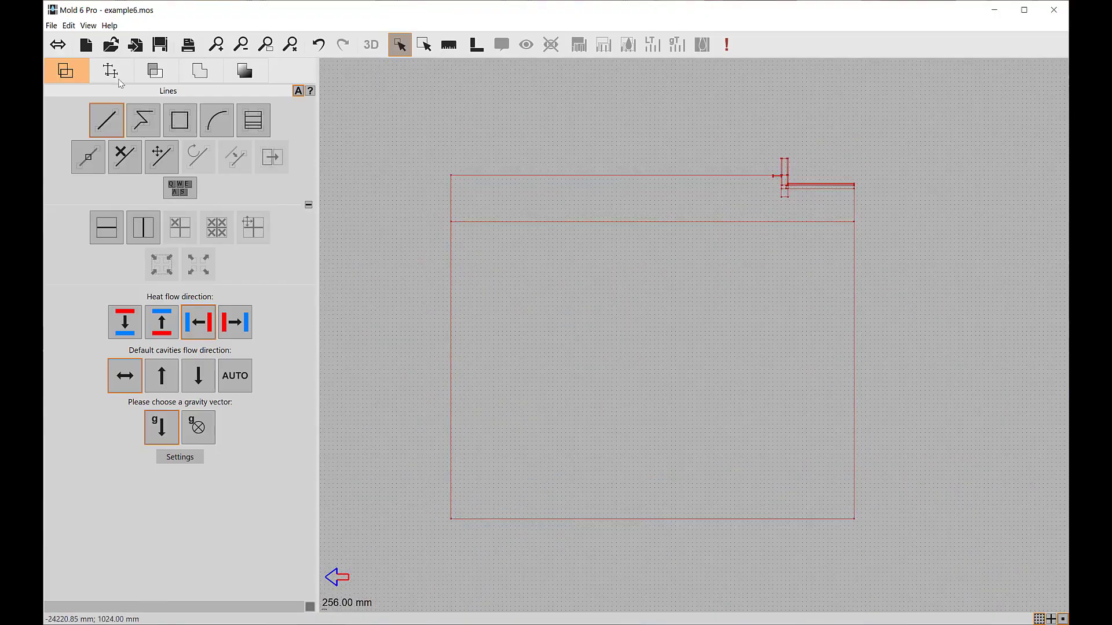
Inspect the material areas of the ground model around the wall-floor junction.
left_click(156, 70)
middle_click_drag(742, 343, 745, 383)
scroll(804, 211, "up", 3)
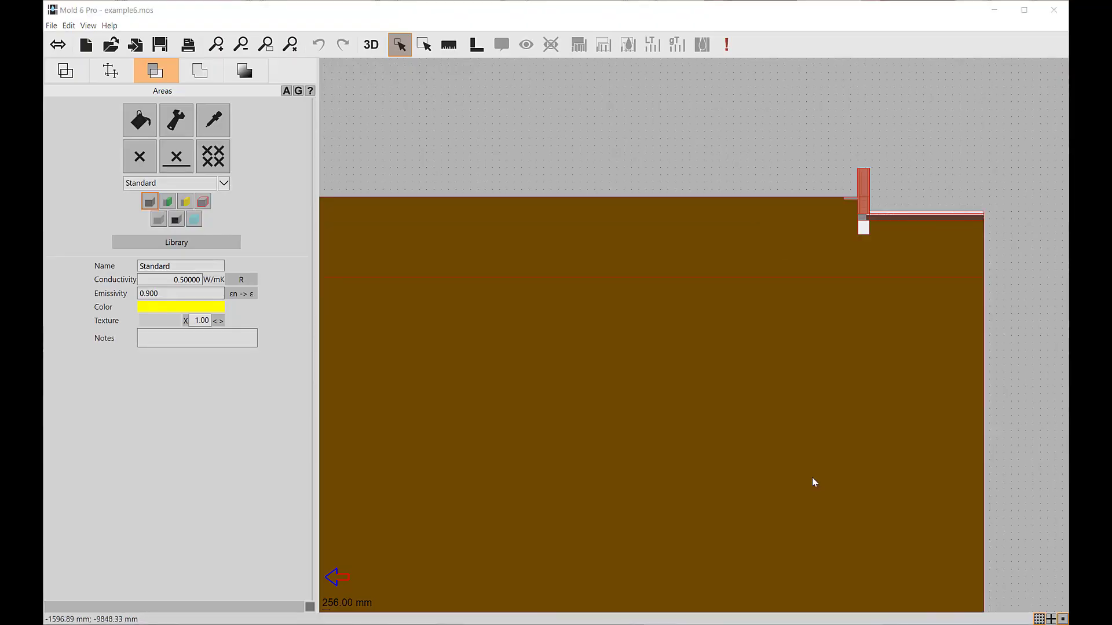
Try Bridge section elements with Wall-floor junction ISO 10211 Option A, and restore Bridge areas with Option B.
left_click(107, 74)
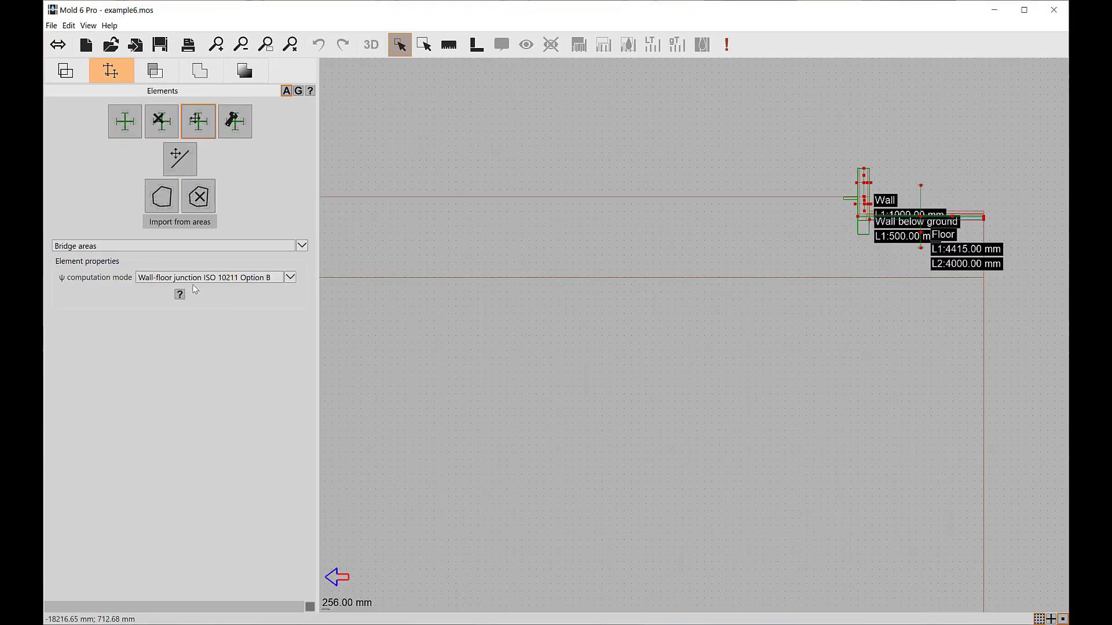
left_click(156, 246)
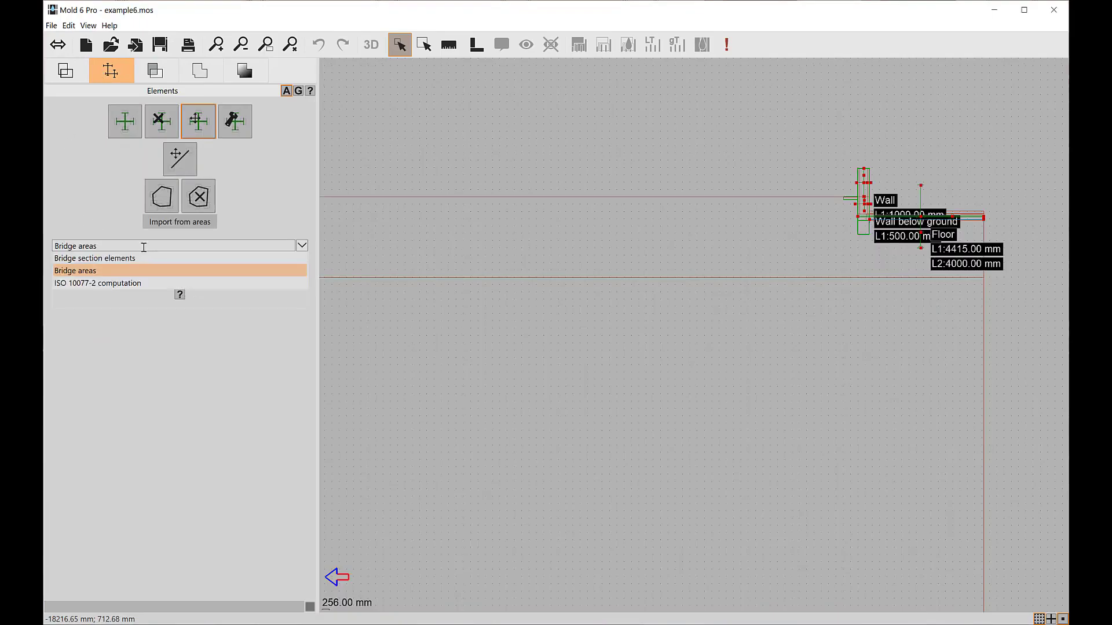
left_click(144, 258)
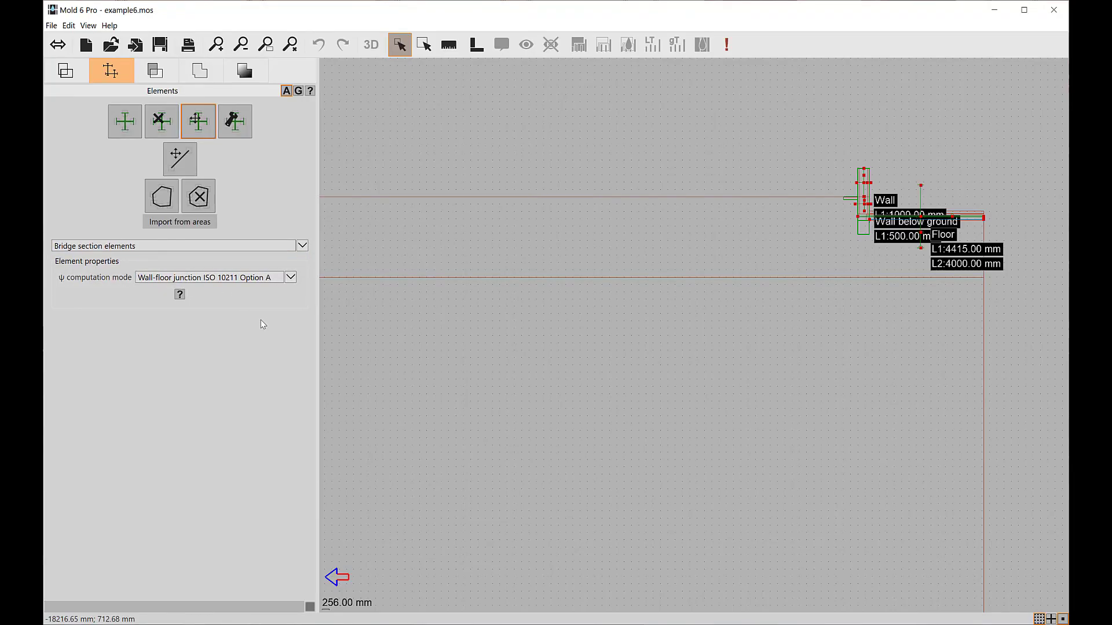
left_click(89, 246)
left_click(93, 270)
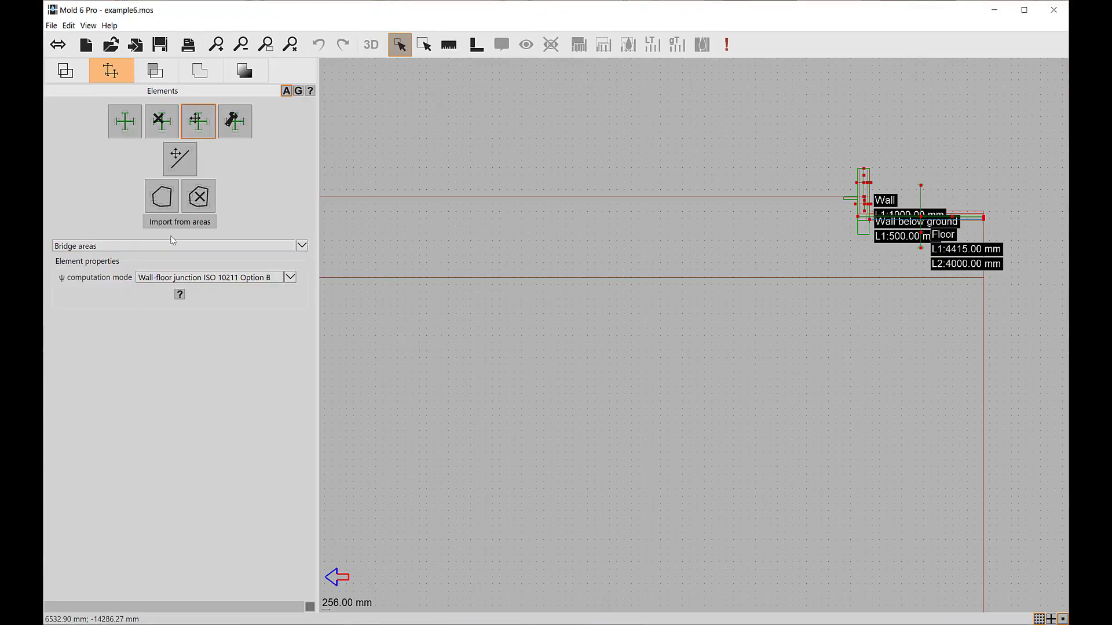
Add a new boundary named Ground and colour it yellow.
left_click(199, 71)
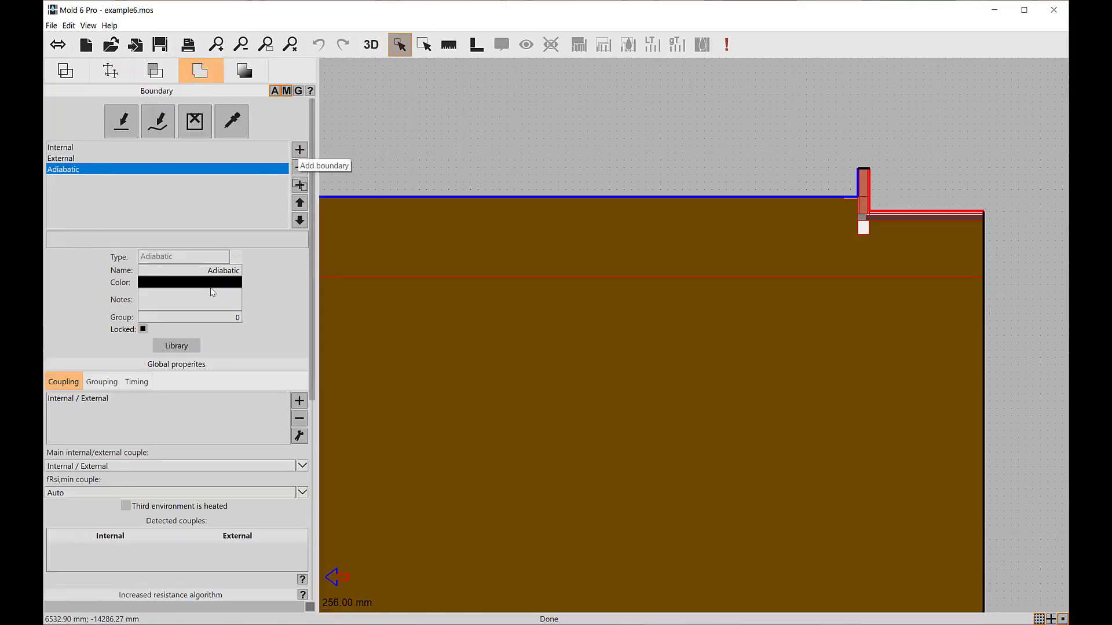
left_click_drag(177, 272, 246, 275)
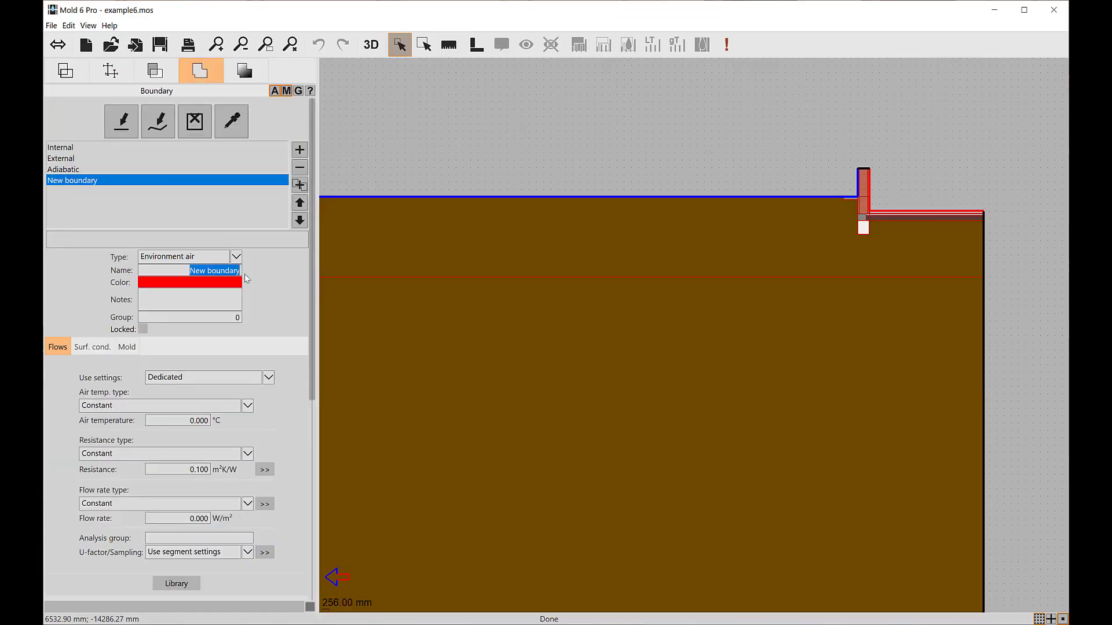
type("Ground")
left_click(174, 284)
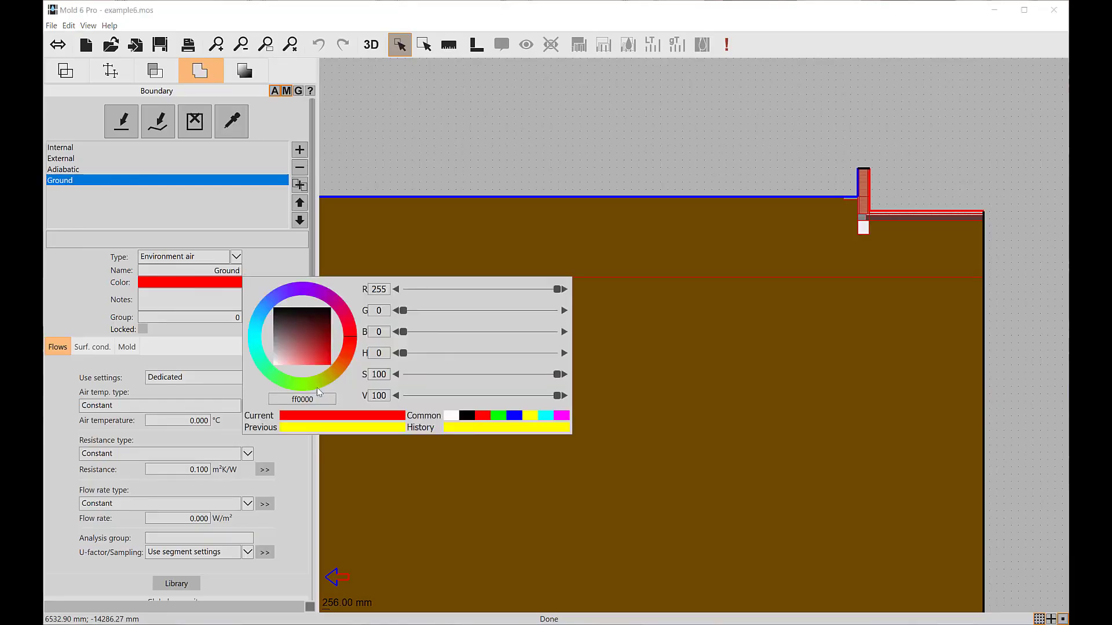
left_click(363, 430)
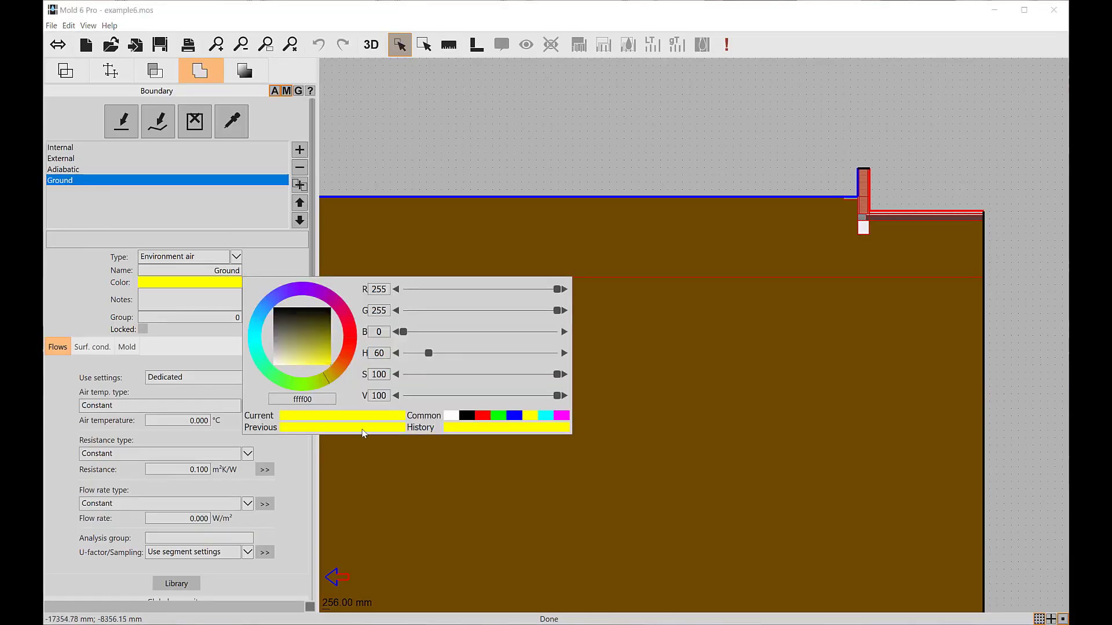
Set the Ground boundary's type to Boundary temperature and its temperature type to ISO 13788 ground.
left_click(168, 256)
left_click(173, 281)
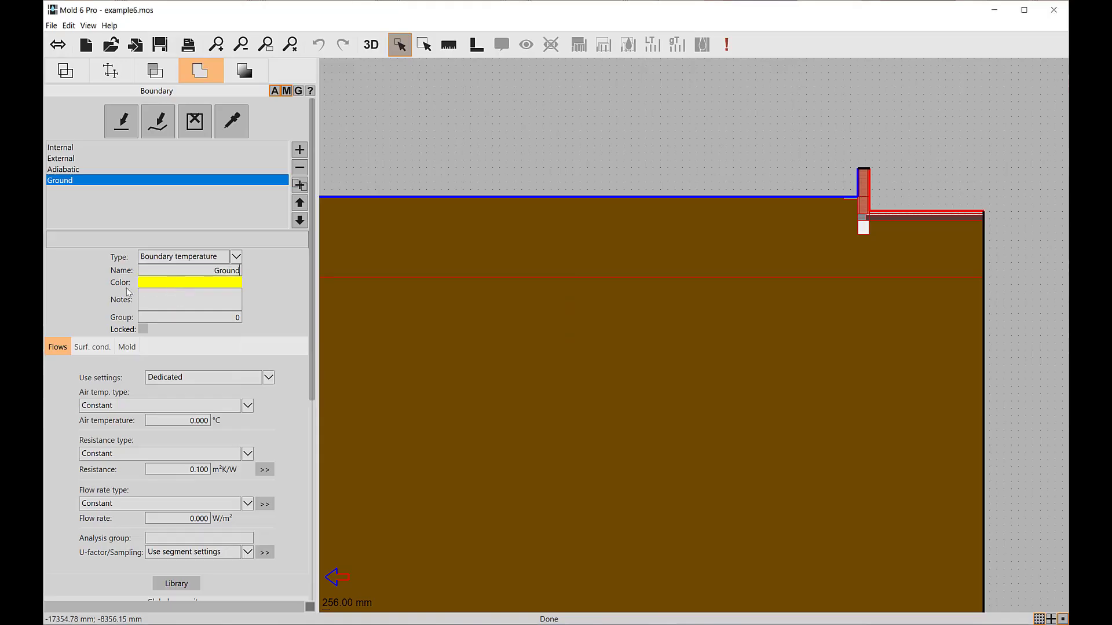
left_click(105, 406)
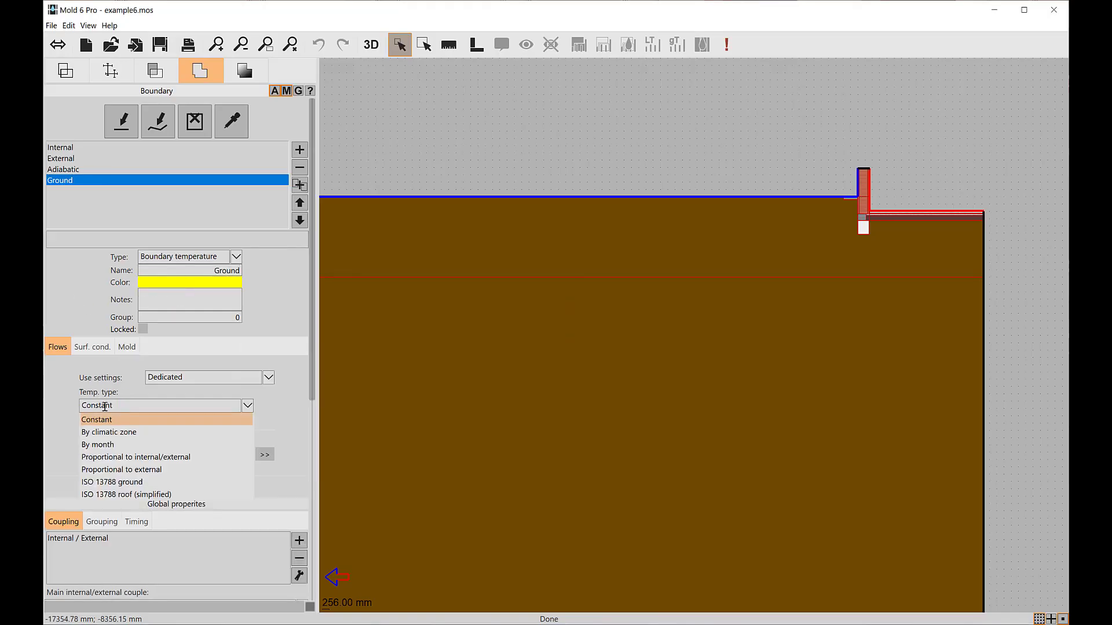
left_click(107, 482)
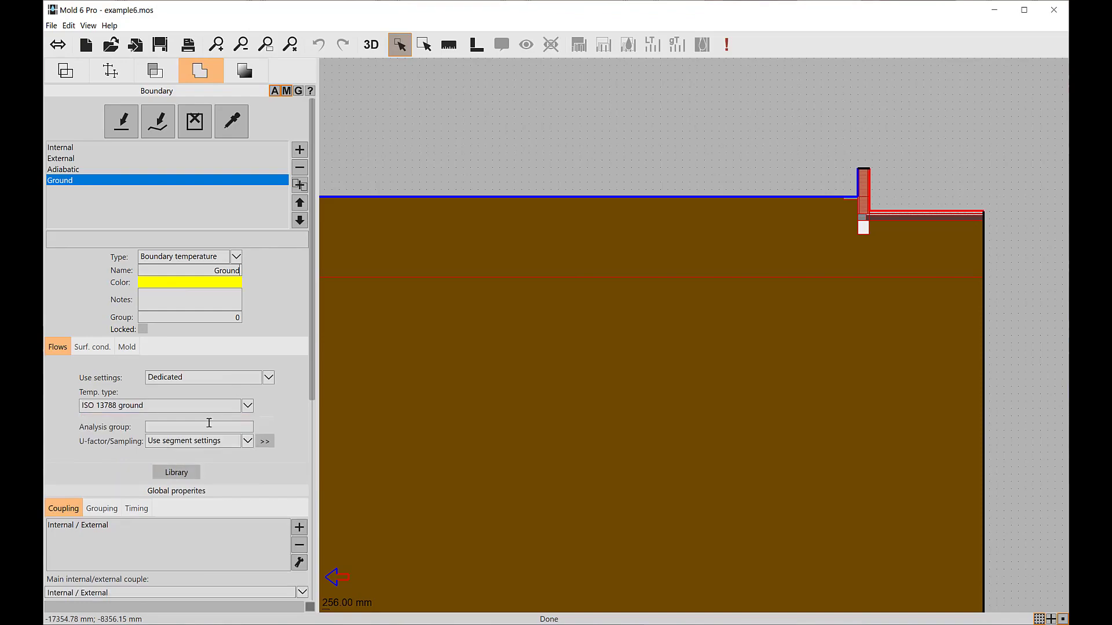
Run the flow simulation of the ground model and display its temperature results.
left_click(245, 75)
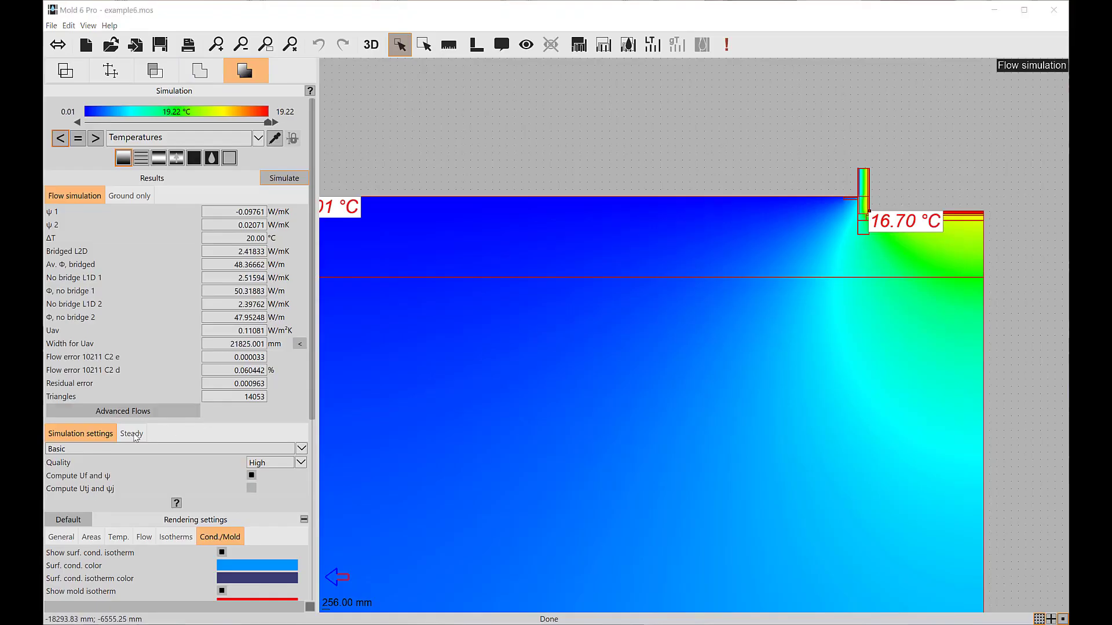
Enable Compute mold simulation in the steady simulation settings and rerun the simulation.
left_click(143, 435)
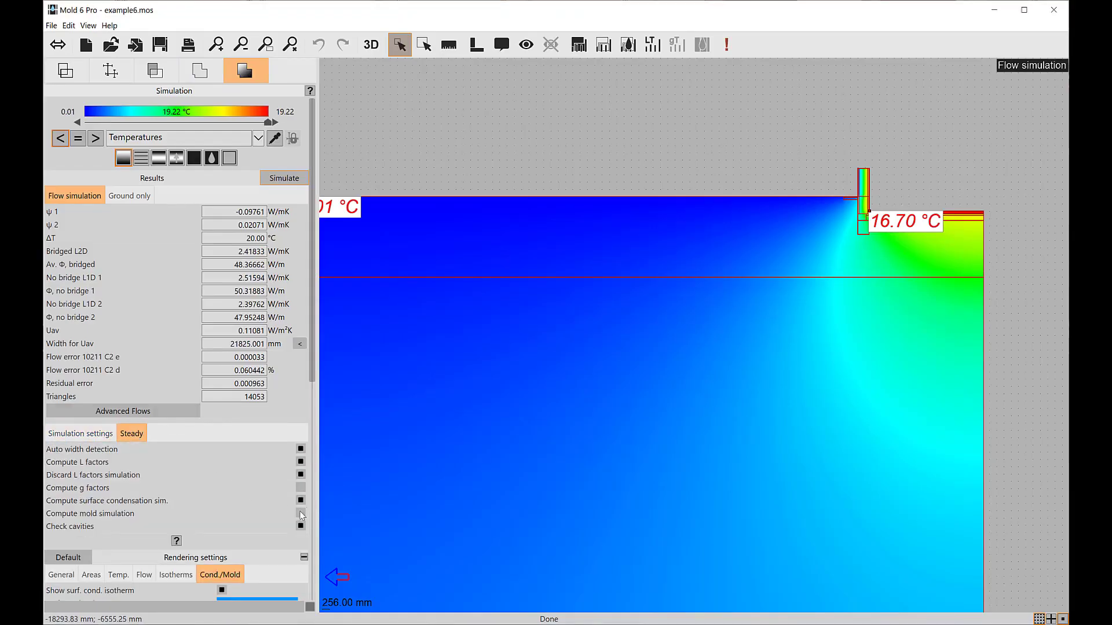
left_click(300, 514)
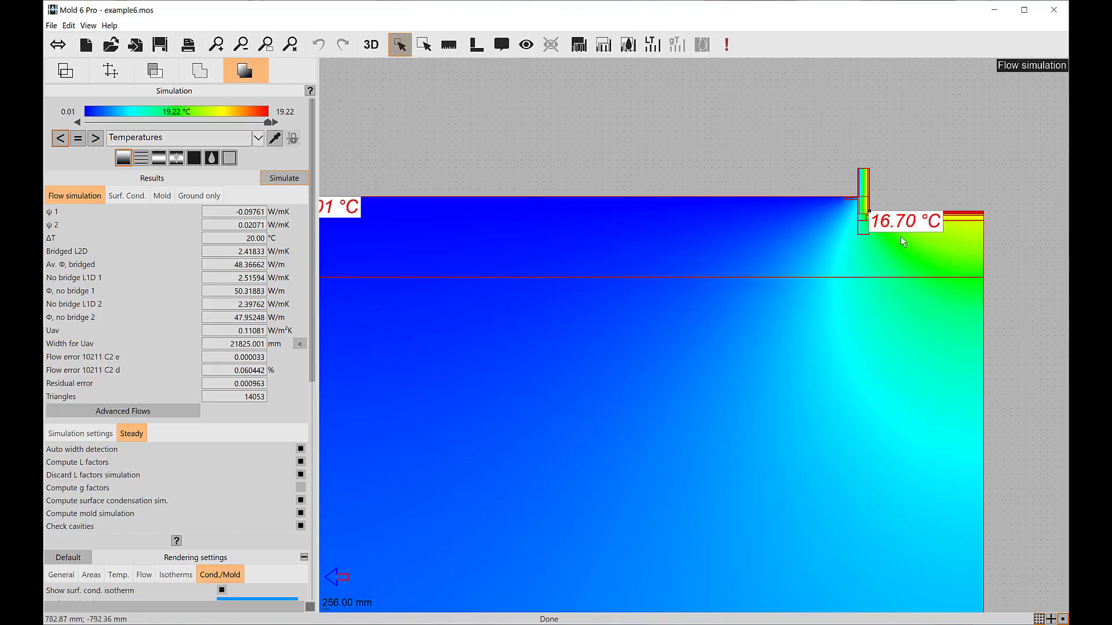
Examine the mold results and critical isotherm around the wall-floor junction, and display the boundaries used for the mold simulation.
scroll(902, 242, "up", 5)
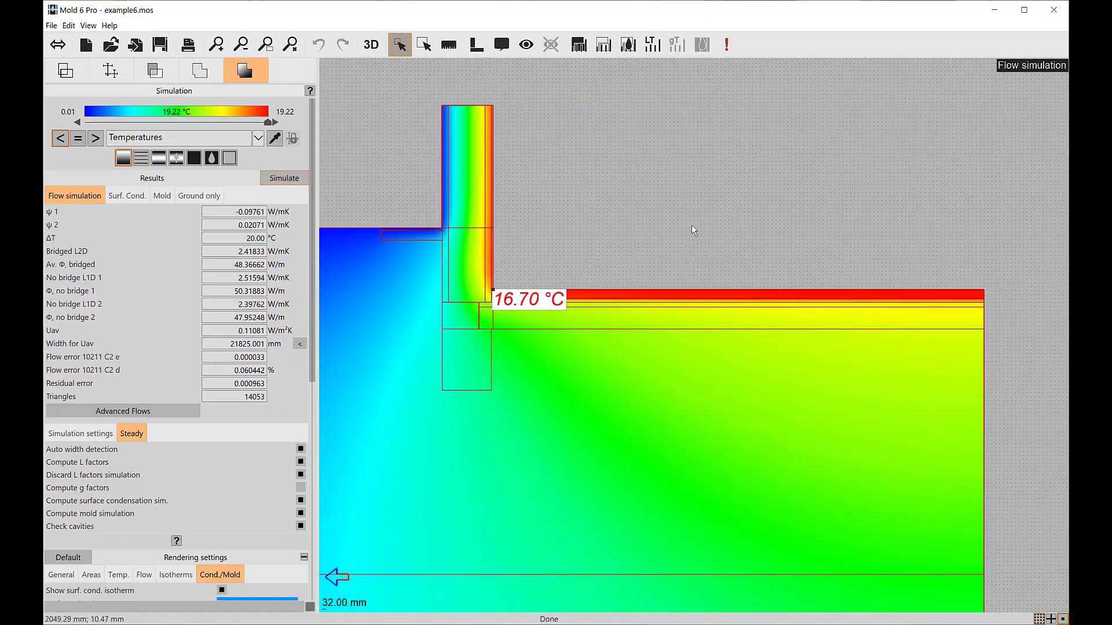
left_click(165, 196)
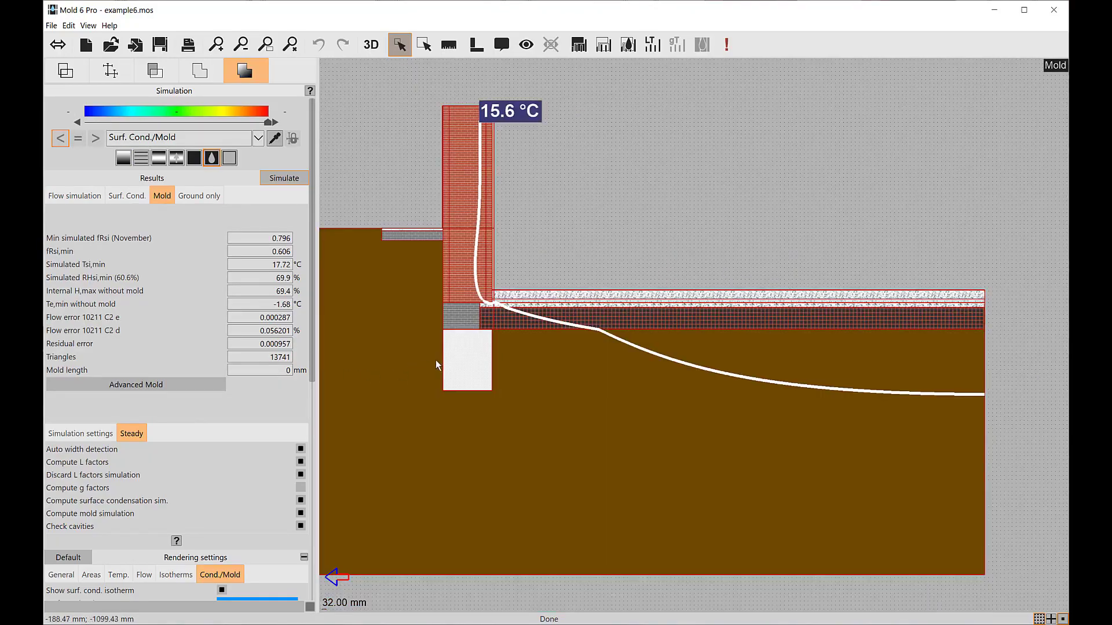
middle_click_drag(432, 364, 495, 349)
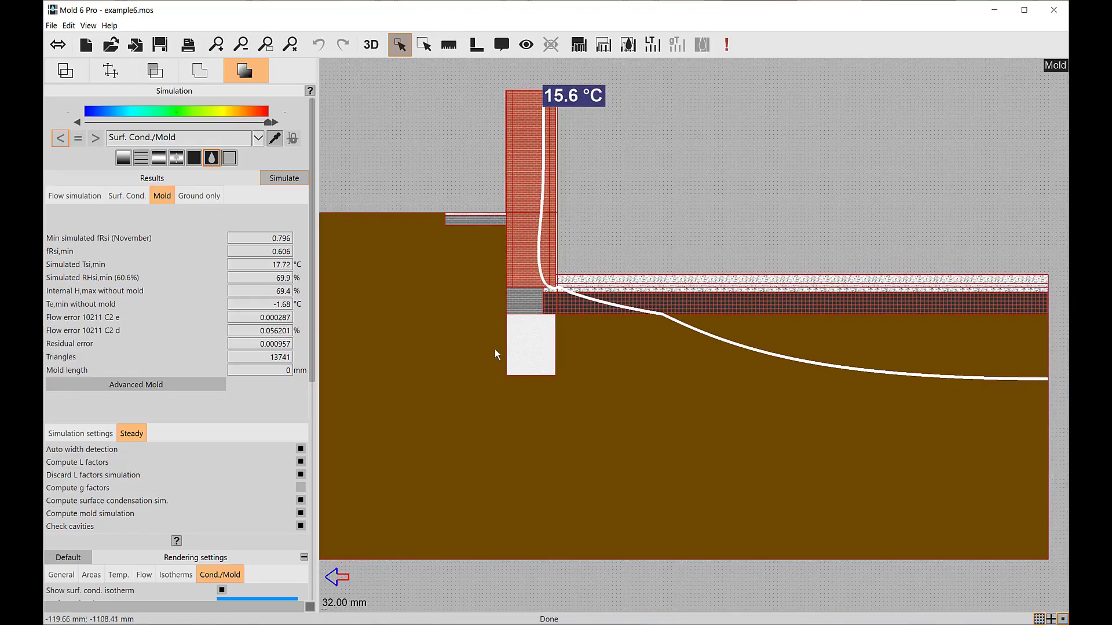
scroll(495, 354, "down", 3)
left_click(229, 158)
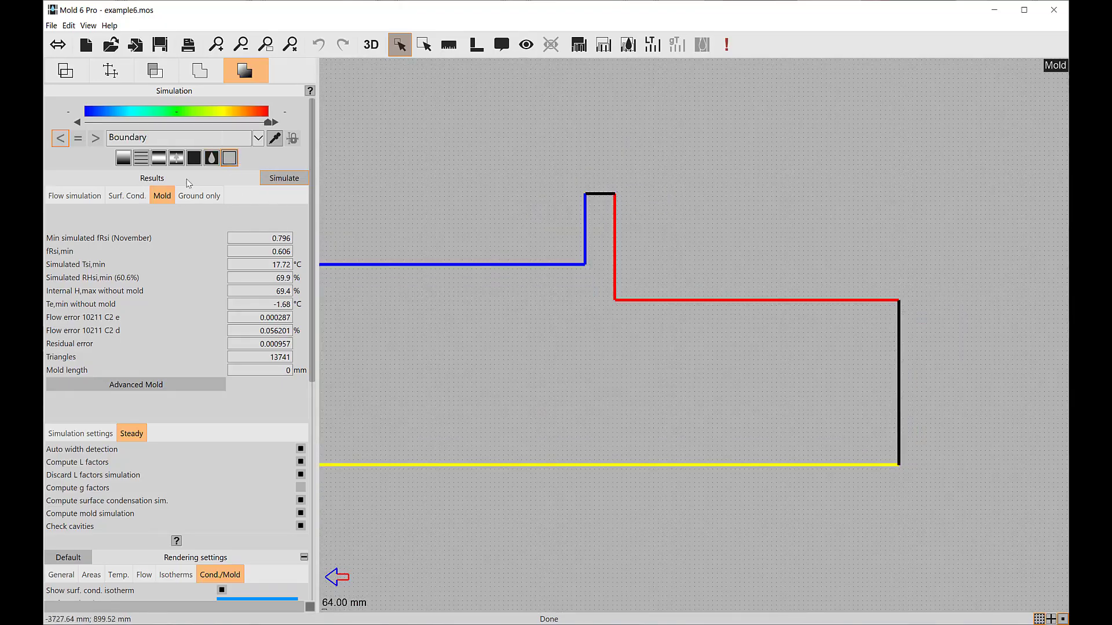
Examine the surface condensation results and isotherm at the junction, comparing the boundary display with the surface condensation/mold visualization.
left_click(128, 197)
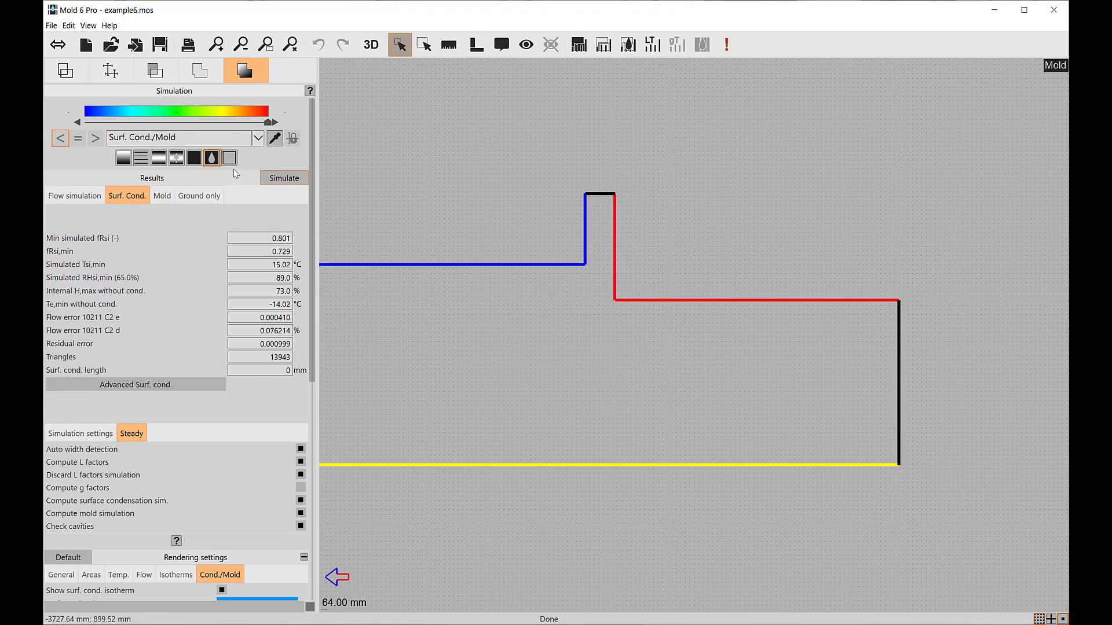
left_click(210, 160)
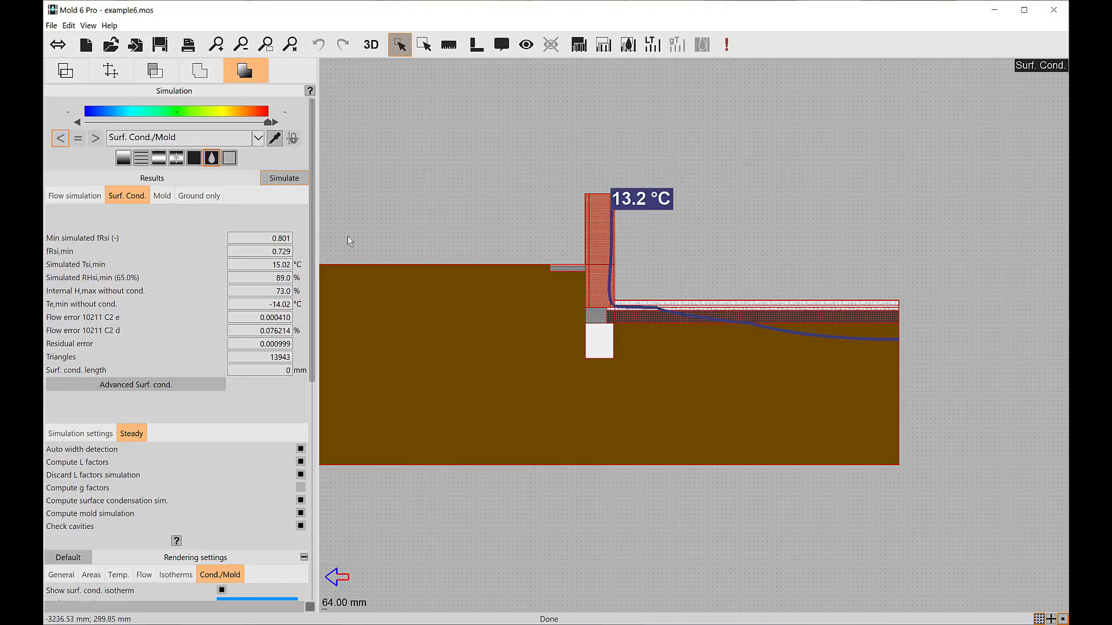
scroll(652, 290, "up", 2)
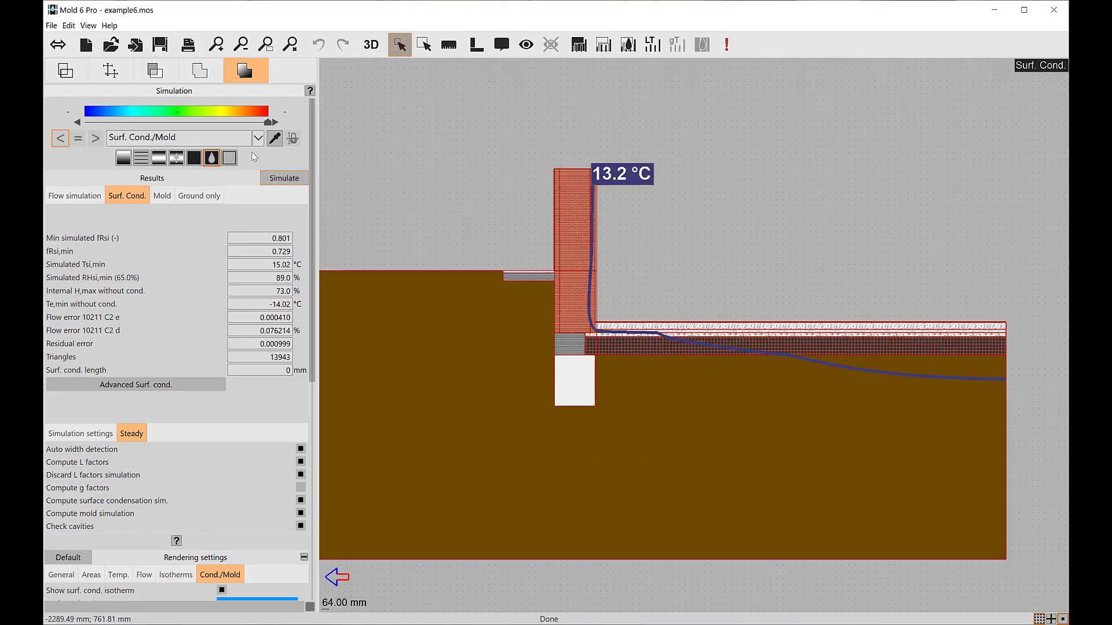
left_click(230, 159)
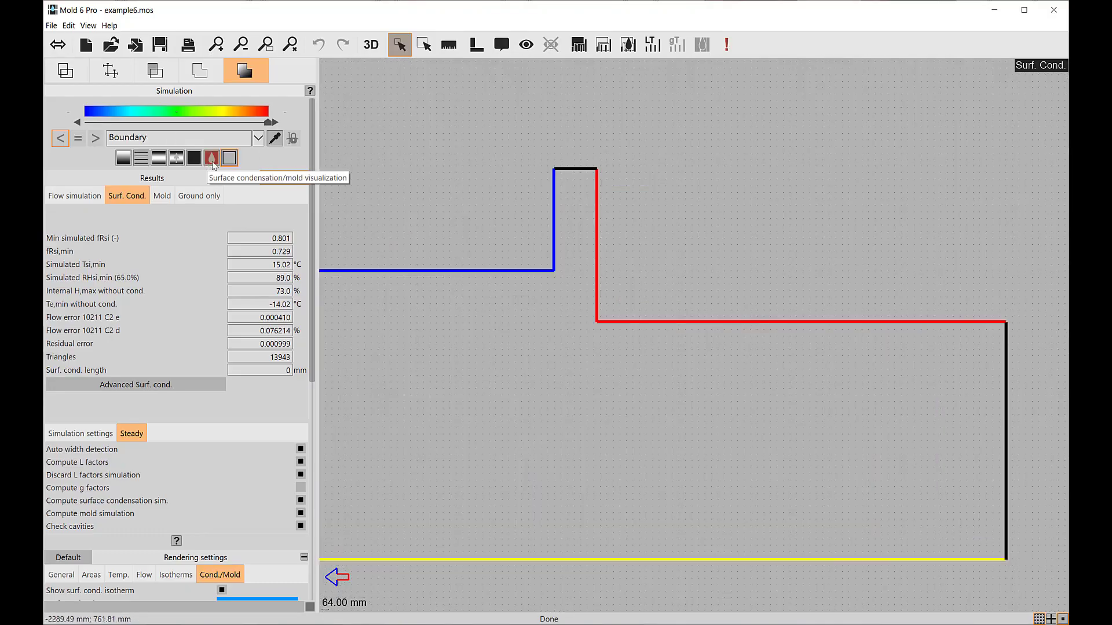
left_click(211, 161)
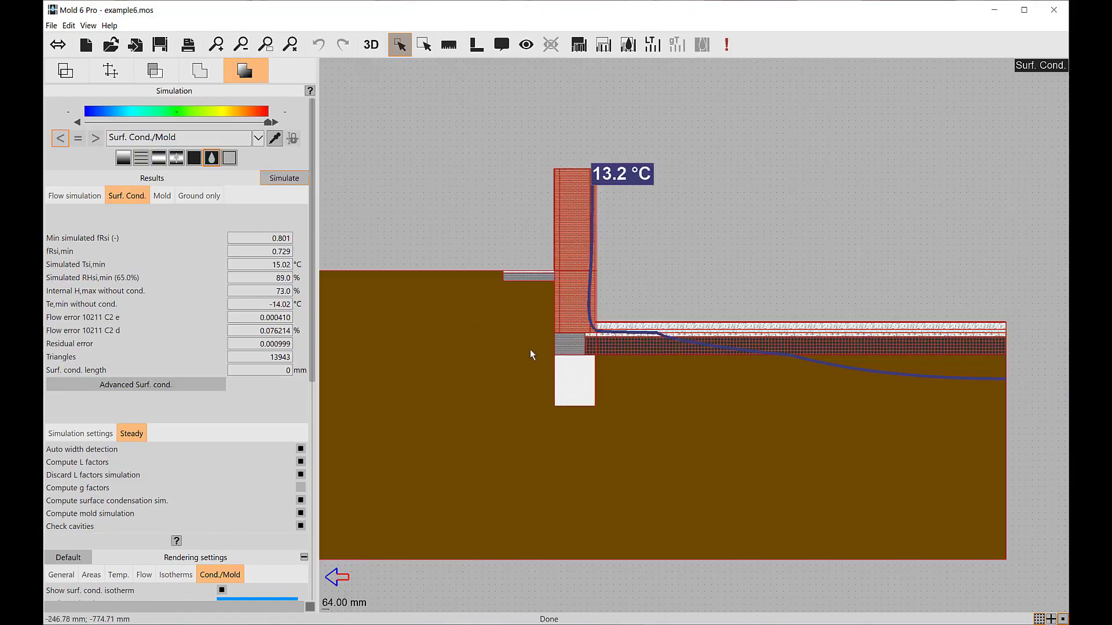